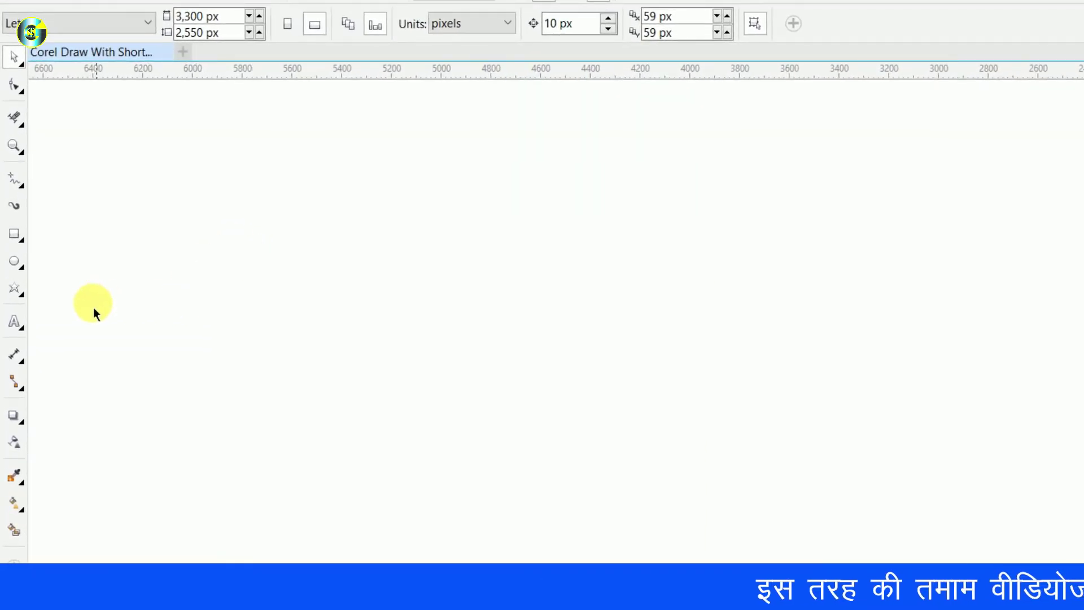
# Draw a star about 980 px wide and high in the empty area and set it to five points
pyautogui.click(21, 295)
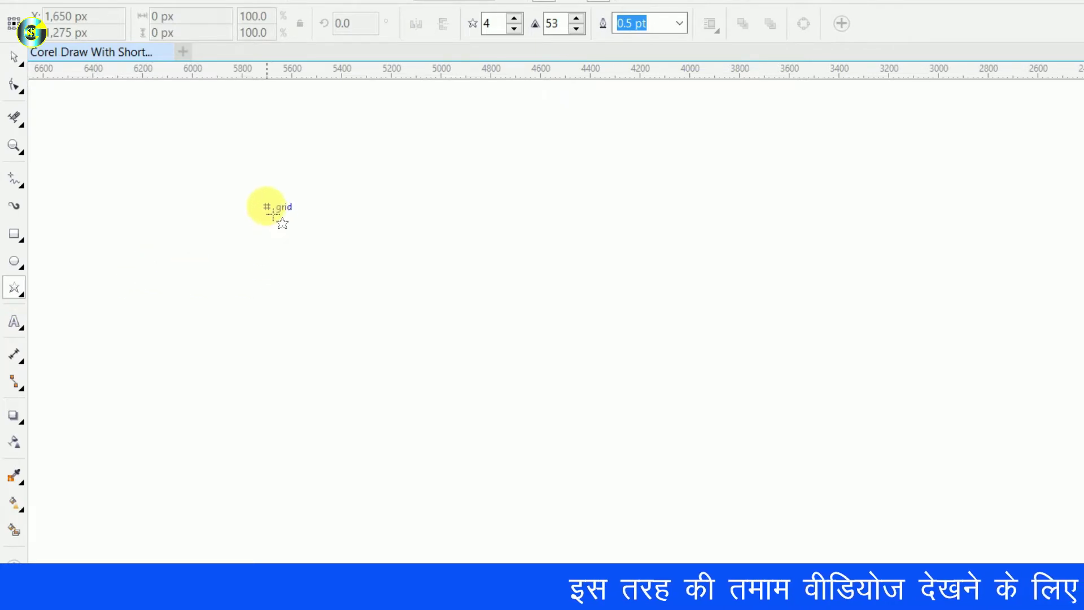
pyautogui.moveTo(261, 276); pyautogui.dragTo(514, 464)
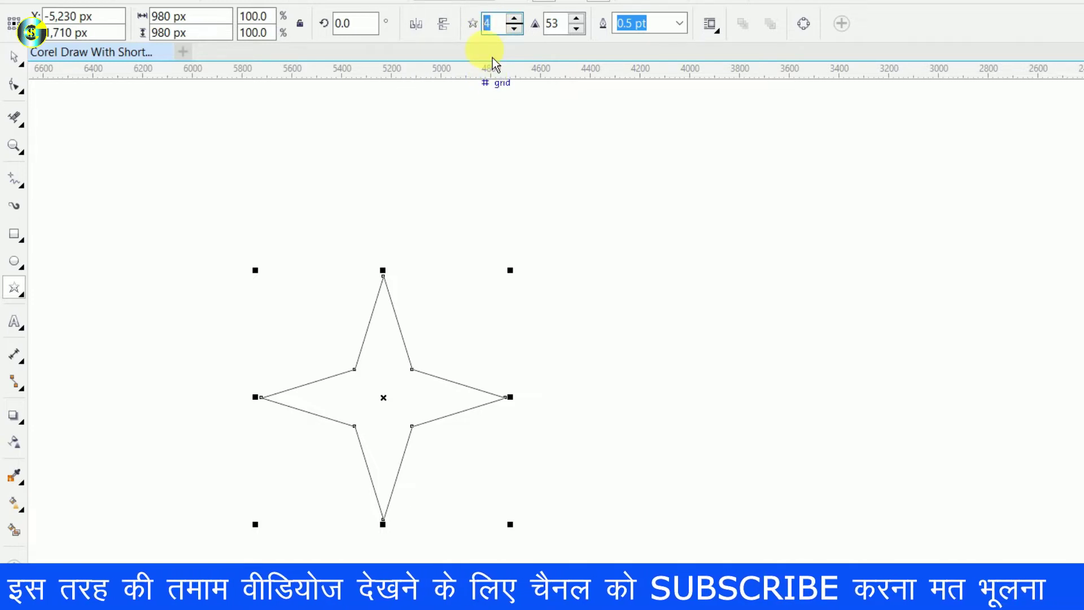
pyautogui.press('Return')
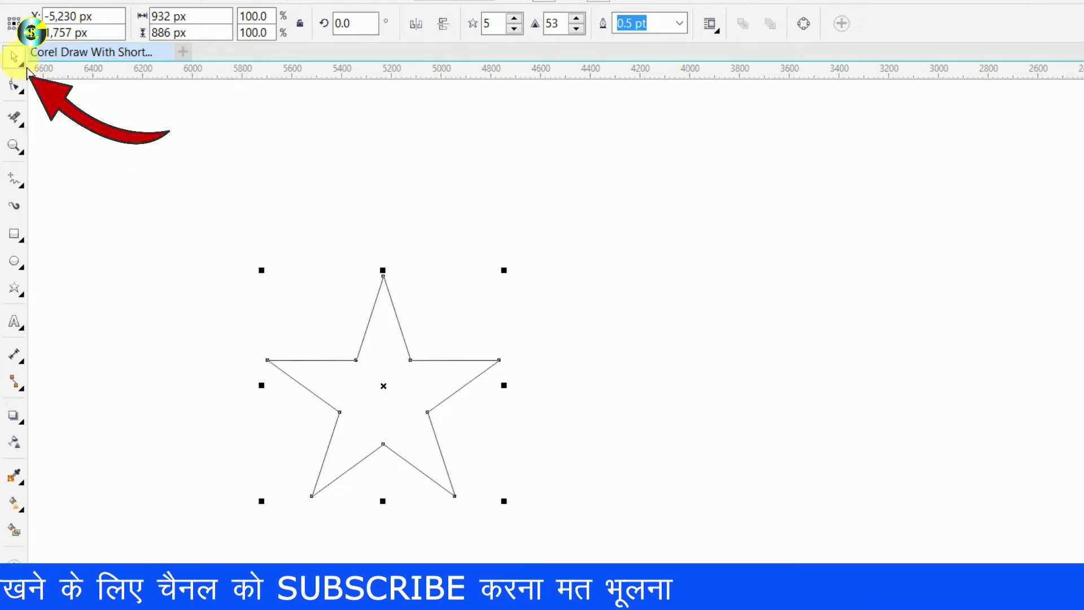
pyautogui.click(182, 236)
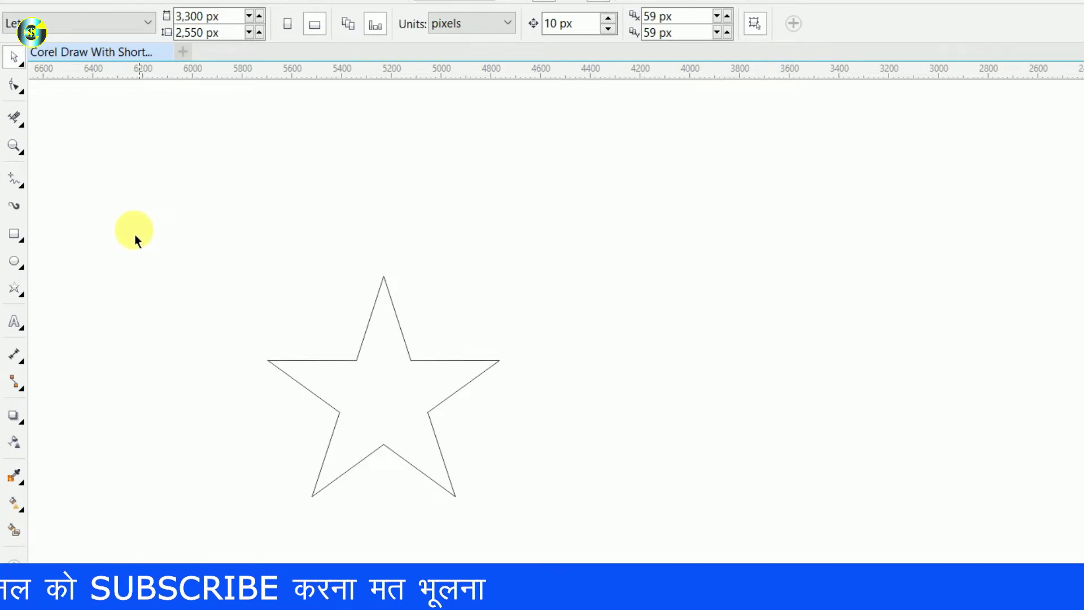
# Draw a straight freehand line joining the two inner corners at the base of the star's left arm
pyautogui.click(29, 189)
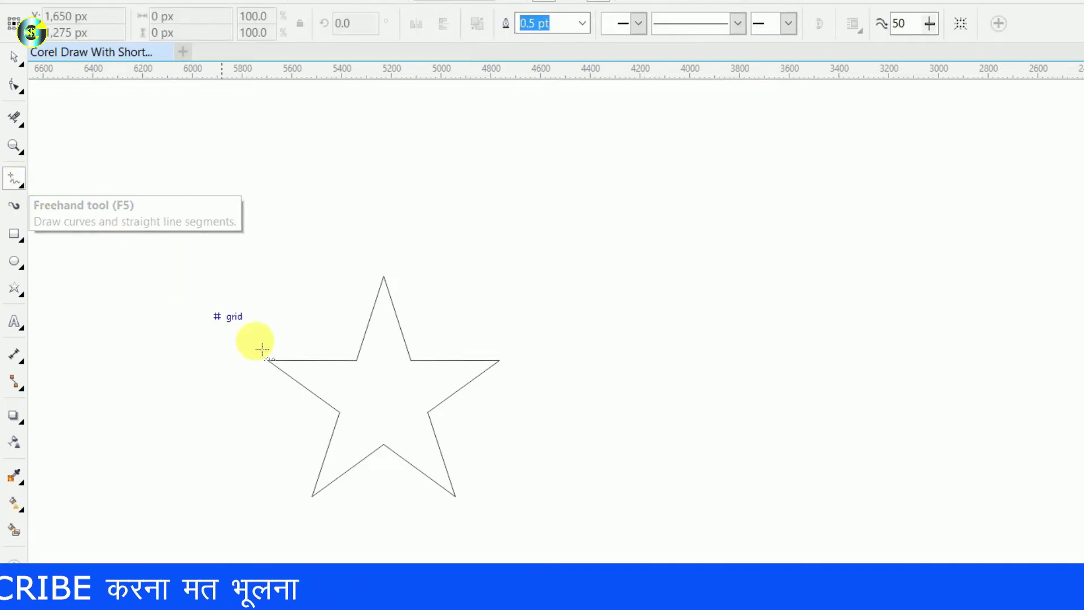
pyautogui.scroll(4, 369, 396)
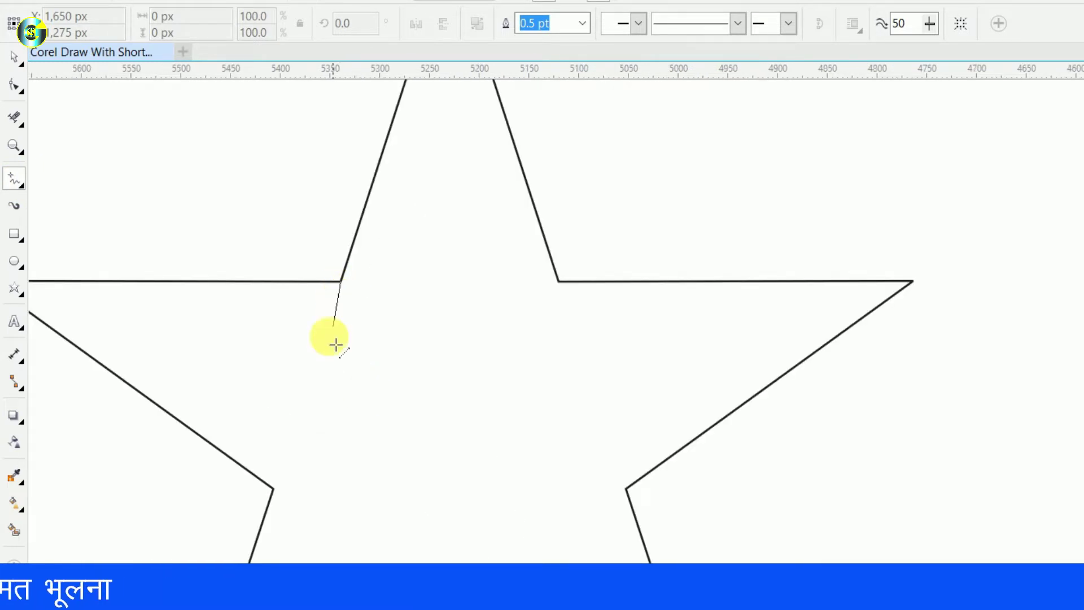
pyautogui.click(273, 489)
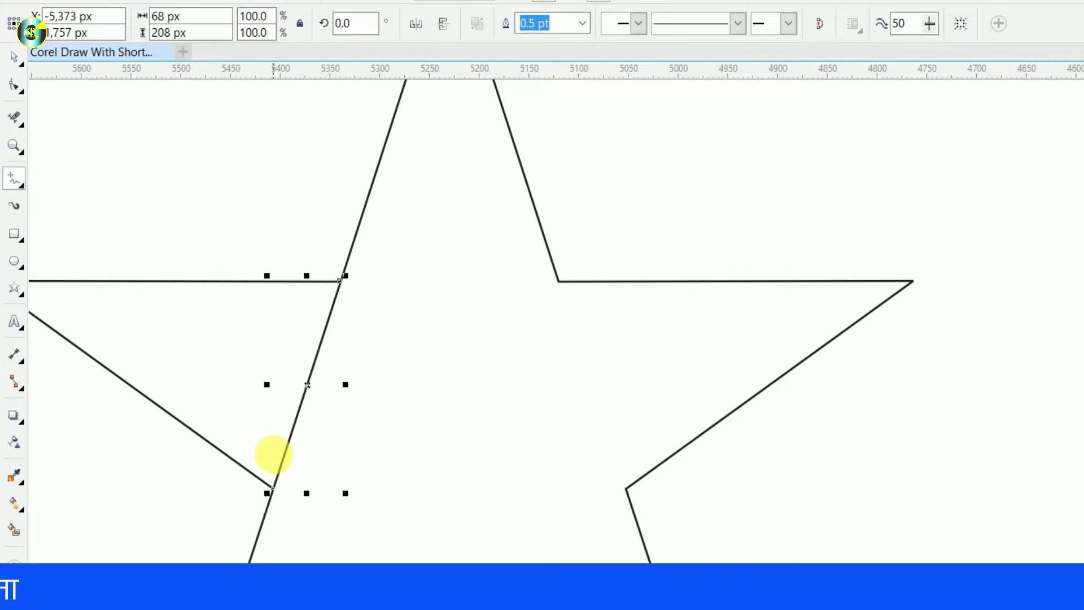
pyautogui.scroll(-2, 303, 388)
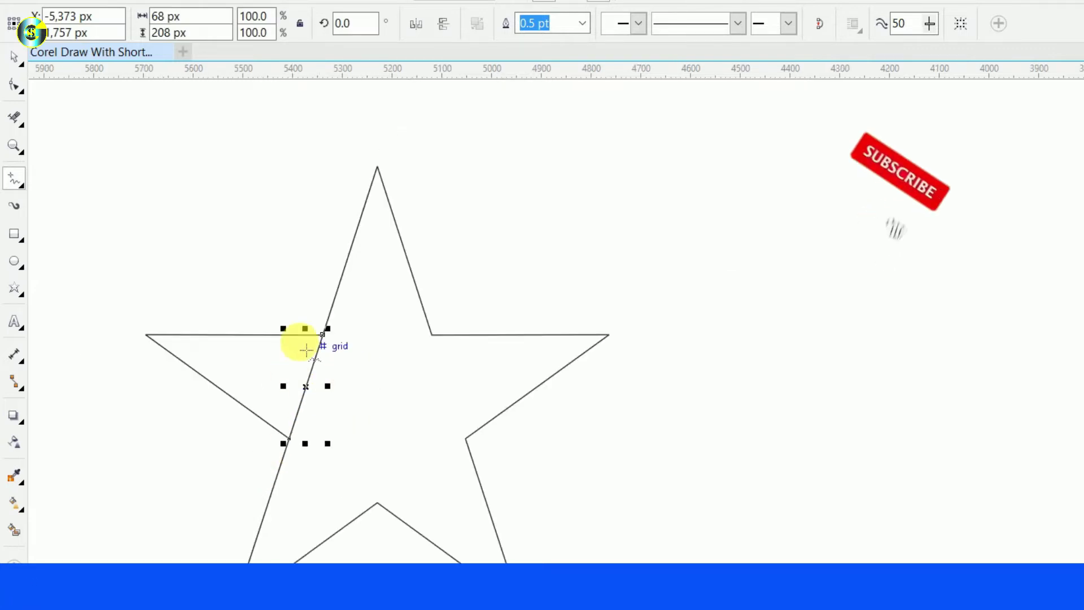
# Draw a straight line from the star's left tip to the midpoint of the line across the arm's base
pyautogui.scroll(1, 150, 348)
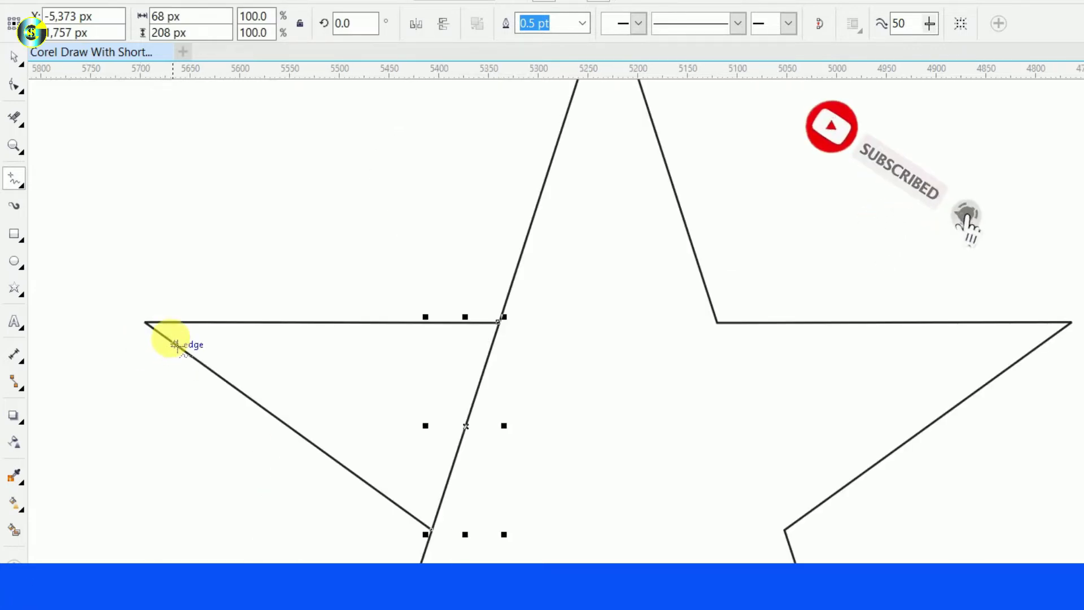
pyautogui.click(144, 322)
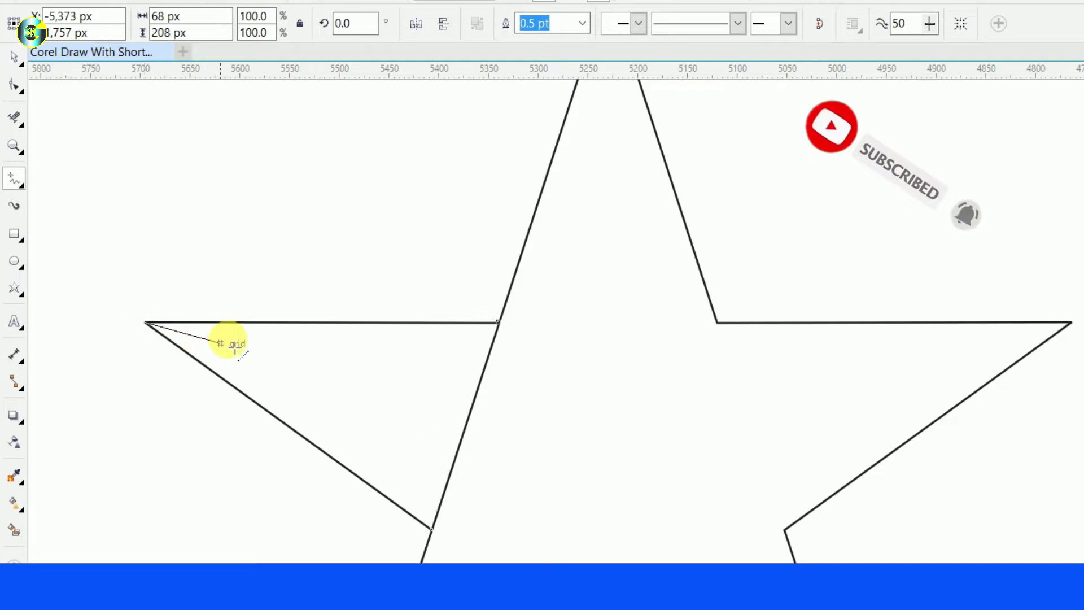
pyautogui.click(471, 432)
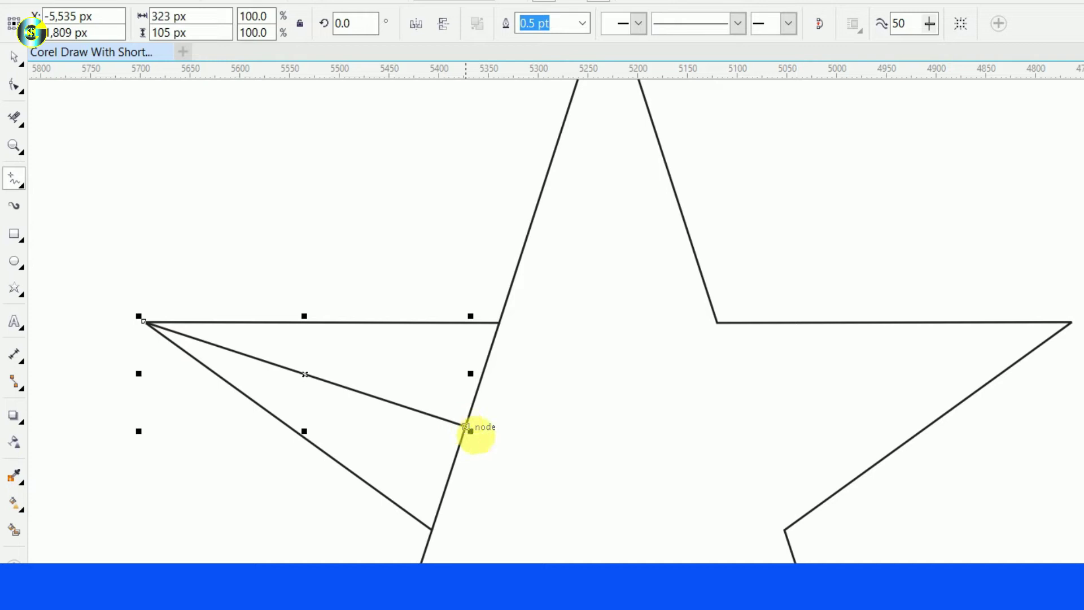
pyautogui.scroll(-2, 593, 380)
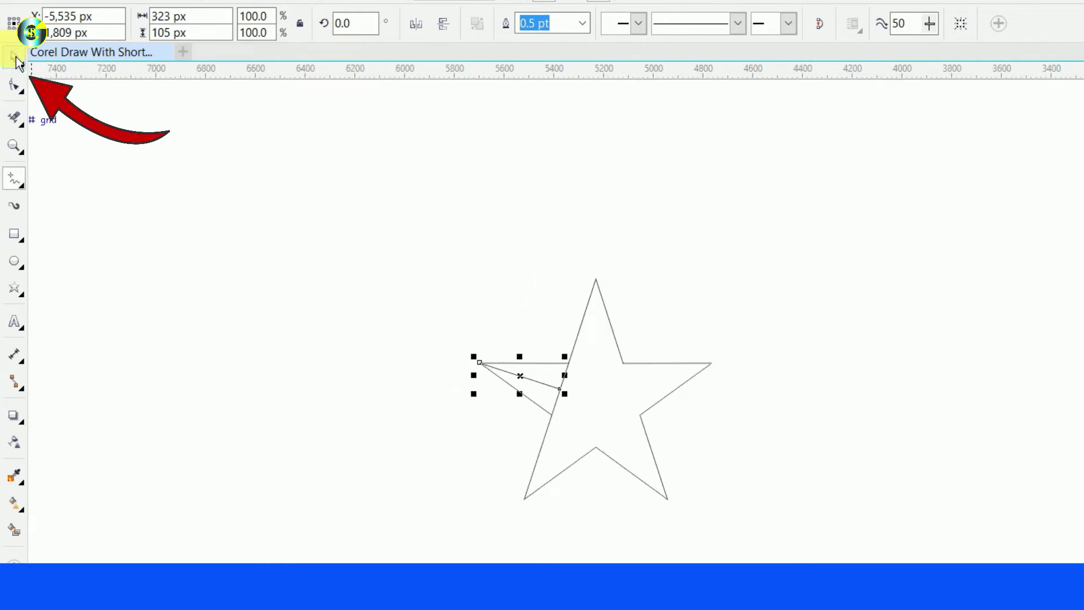
pyautogui.click(15, 56)
pyautogui.click(413, 242)
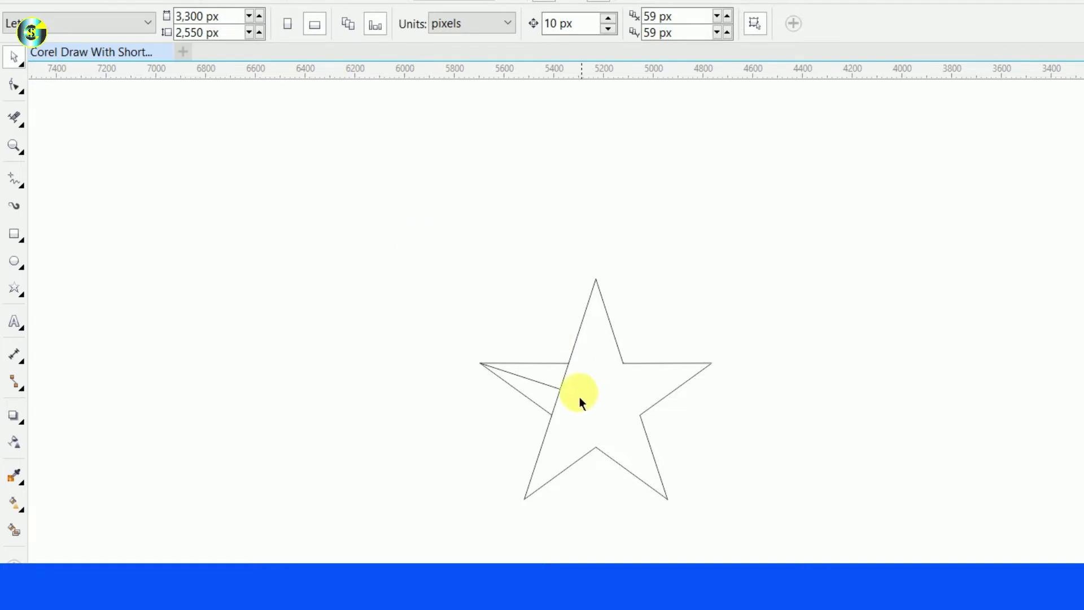
# Lengthen the line across the arm's base in both directions about its centre, to about 1,147 by 3,529 px
pyautogui.click(564, 383)
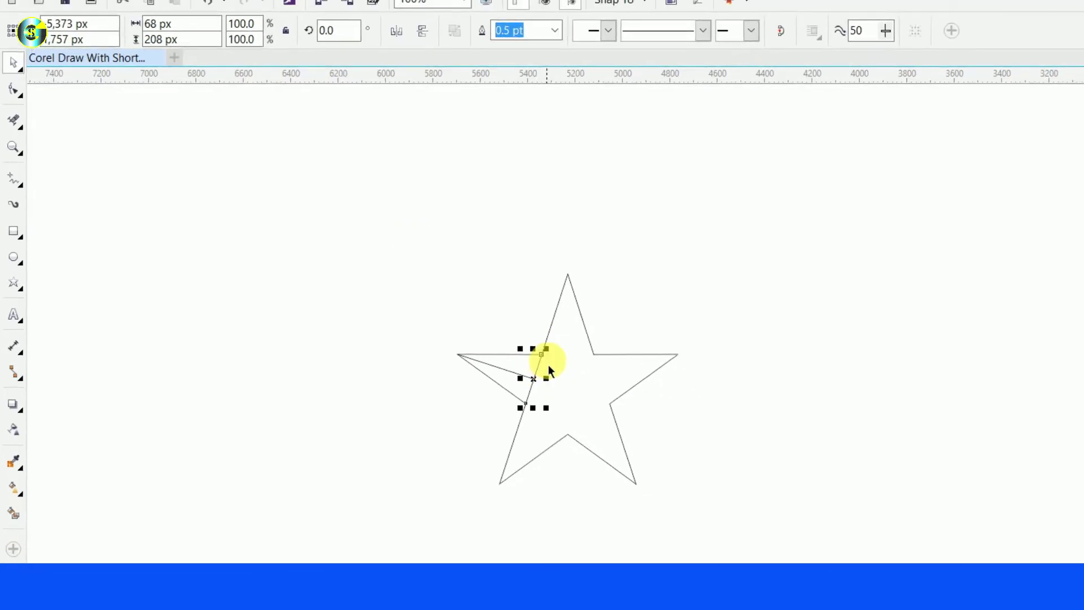
pyautogui.press('shift')
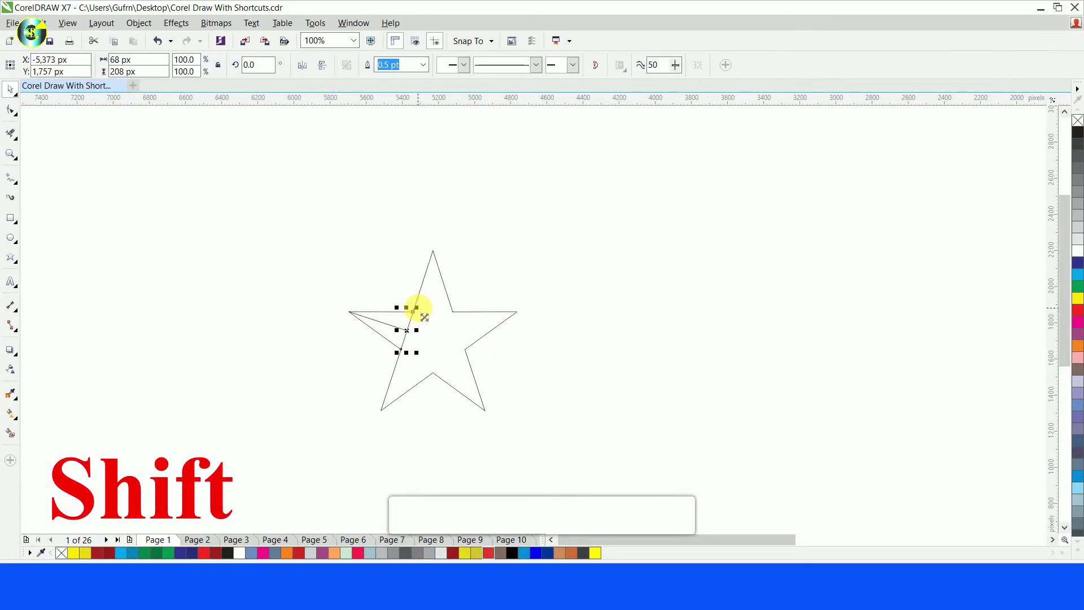
pyautogui.moveTo(425, 317); pyautogui.dragTo(524, 129)
# Duplicate the long slanted line and move it so its centre snaps to the midpoint of the line inside the left arm
pyautogui.press('KP_Add')
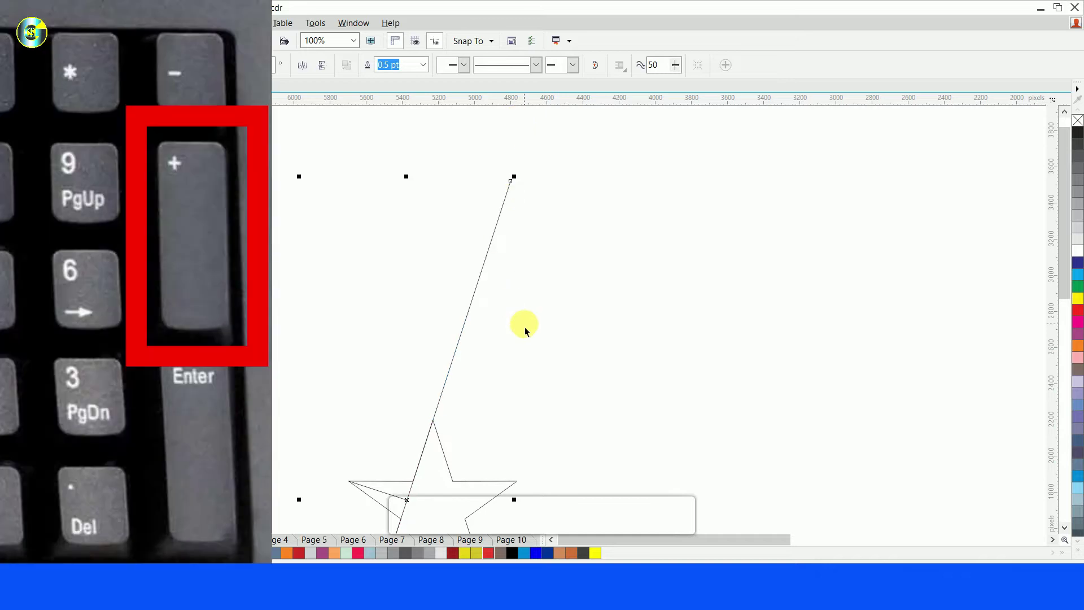
pyautogui.scroll(-2, 524, 327)
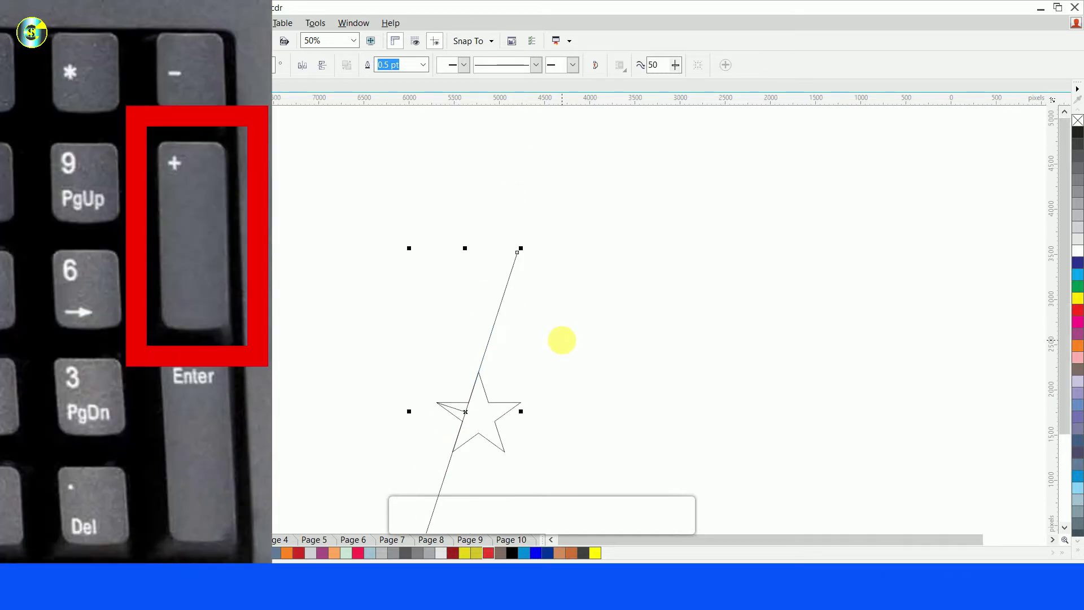
pyautogui.scroll(2, 482, 417)
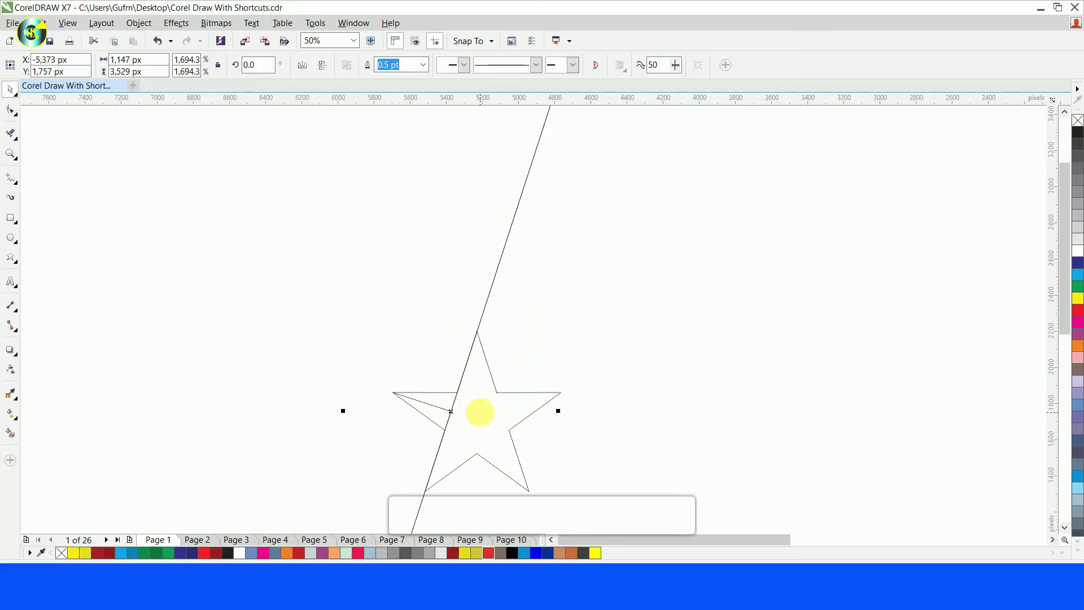
pyautogui.scroll(4, 481, 418)
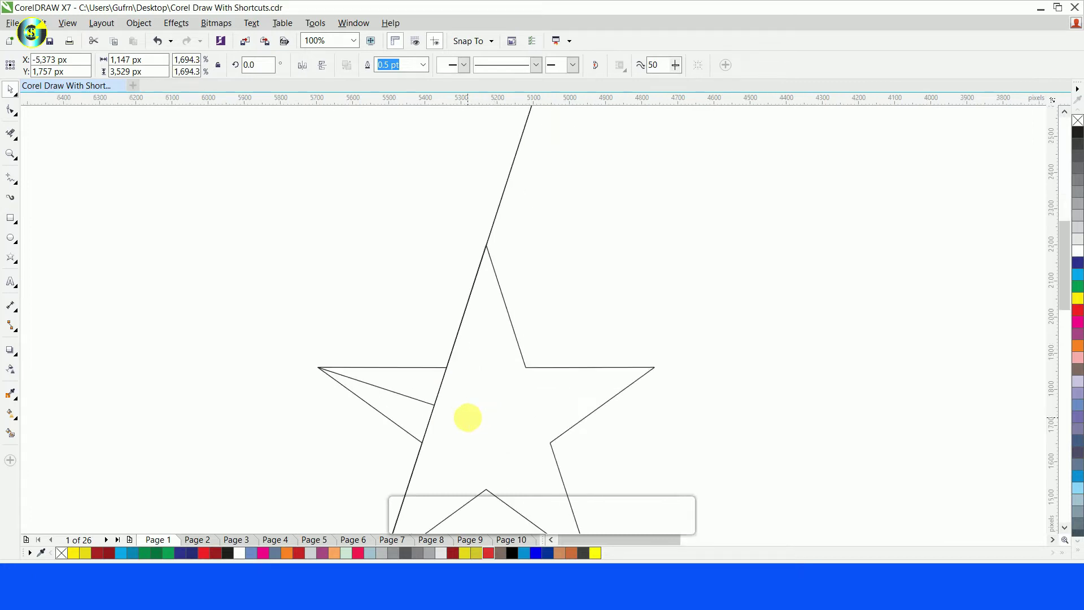
pyautogui.moveTo(403, 394); pyautogui.dragTo(284, 355)
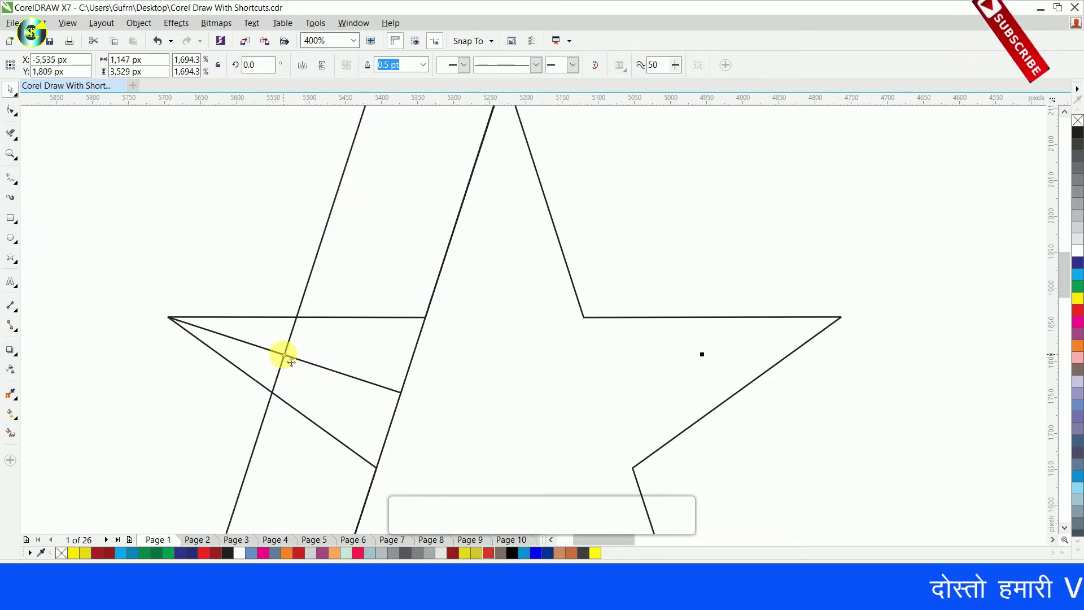
# Duplicate the middle slanted line and move the line so its centre snaps to the star's left tip
pyautogui.press('KP_Add')
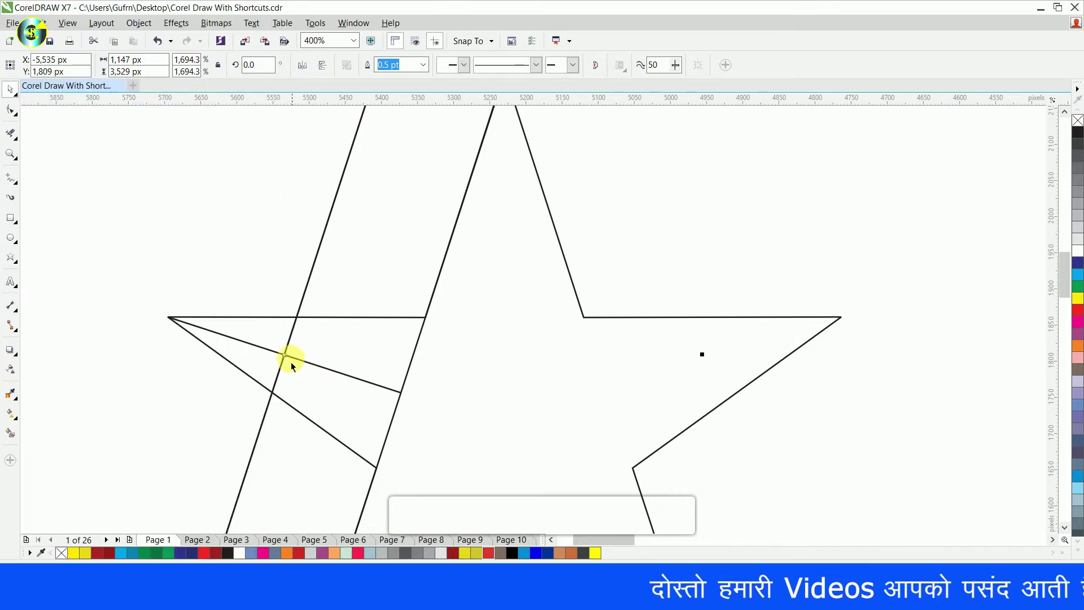
pyautogui.moveTo(285, 357); pyautogui.dragTo(167, 320)
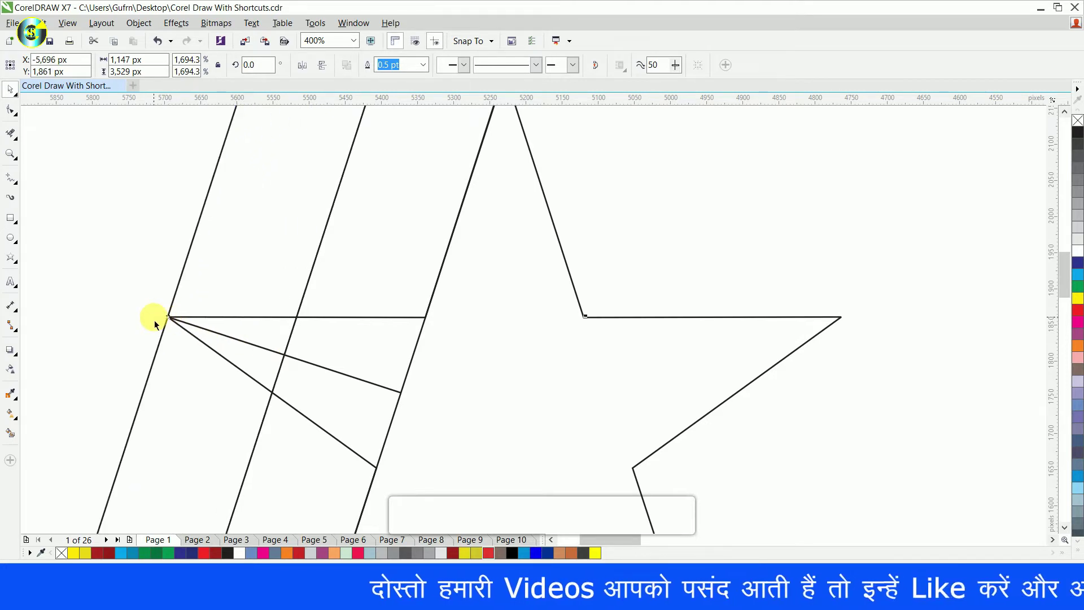
pyautogui.scroll(-1, 286, 329)
pyautogui.scroll(-1, 308, 328)
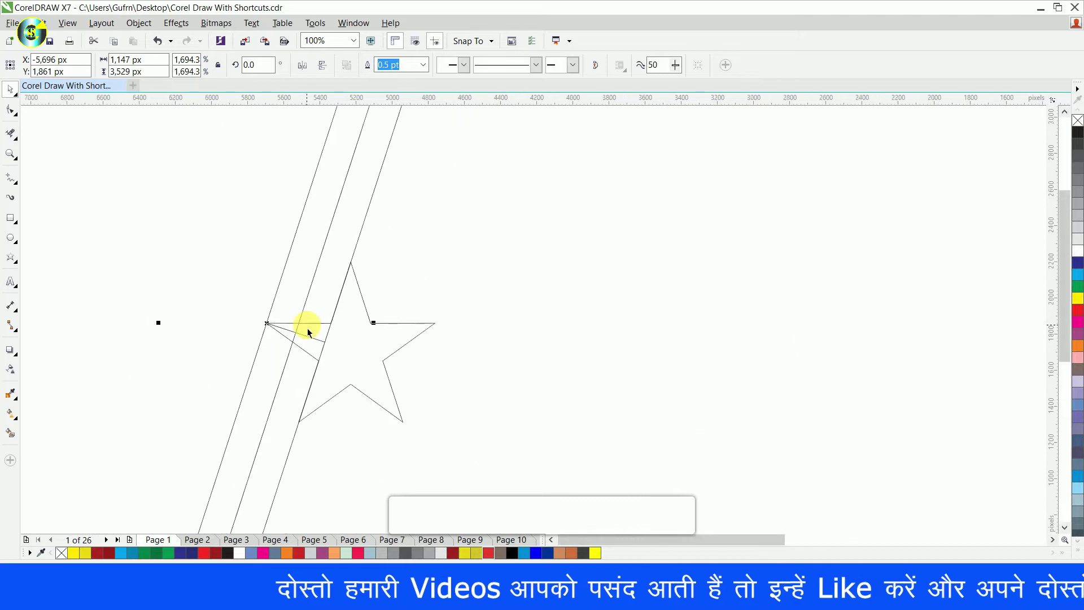
pyautogui.scroll(-1, 308, 327)
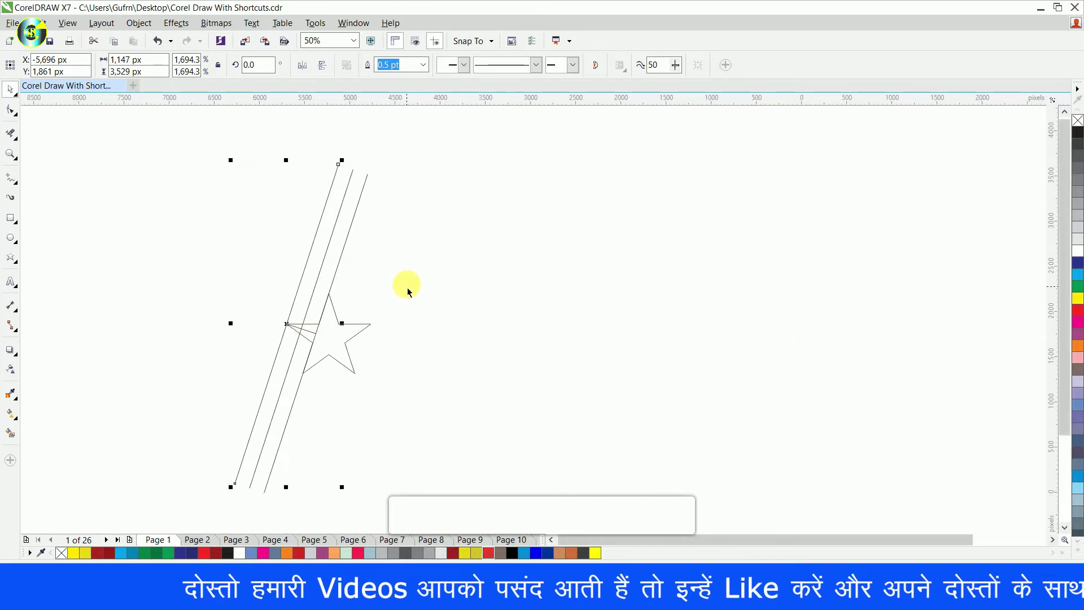
pyautogui.click(407, 303)
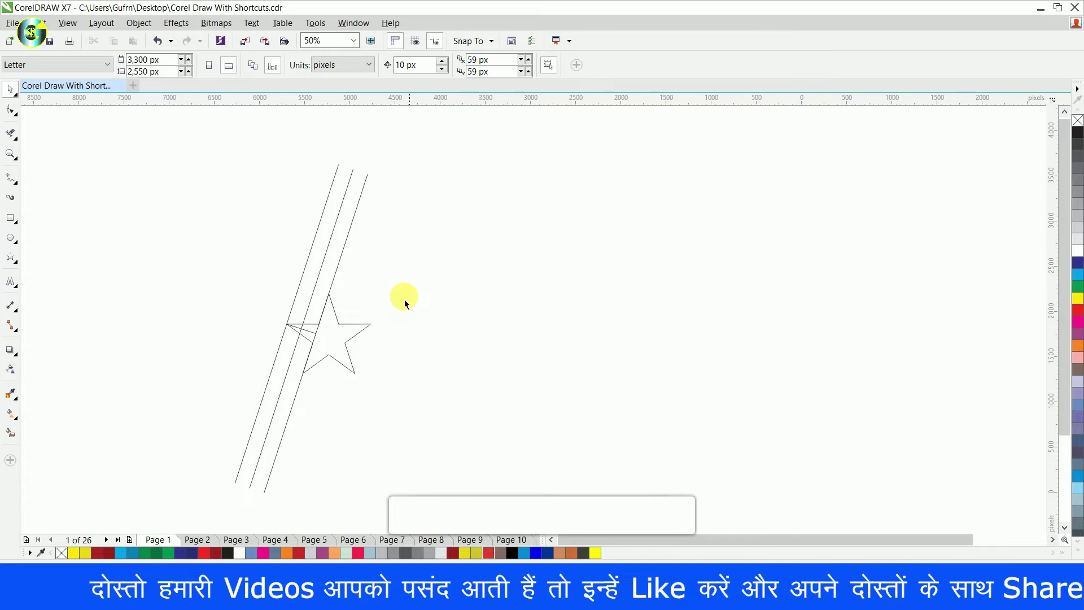
# Select the three long parallel slanted lines and group them
pyautogui.keyDown('shift'); pyautogui.click(304, 273); pyautogui.keyUp('shift')
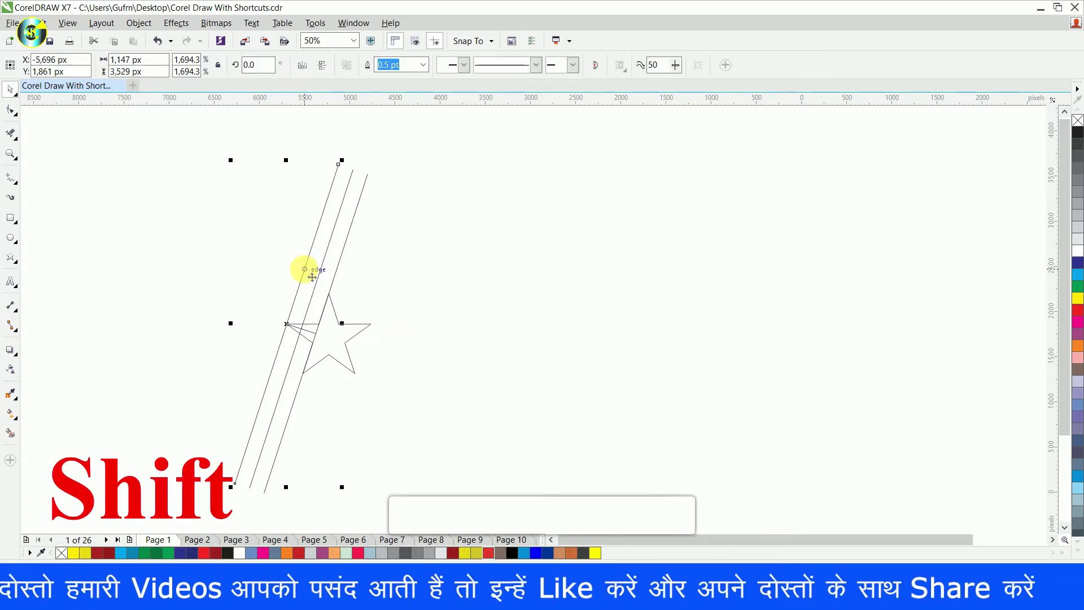
pyautogui.keyDown('shift'); pyautogui.click(324, 272); pyautogui.keyUp('shift')
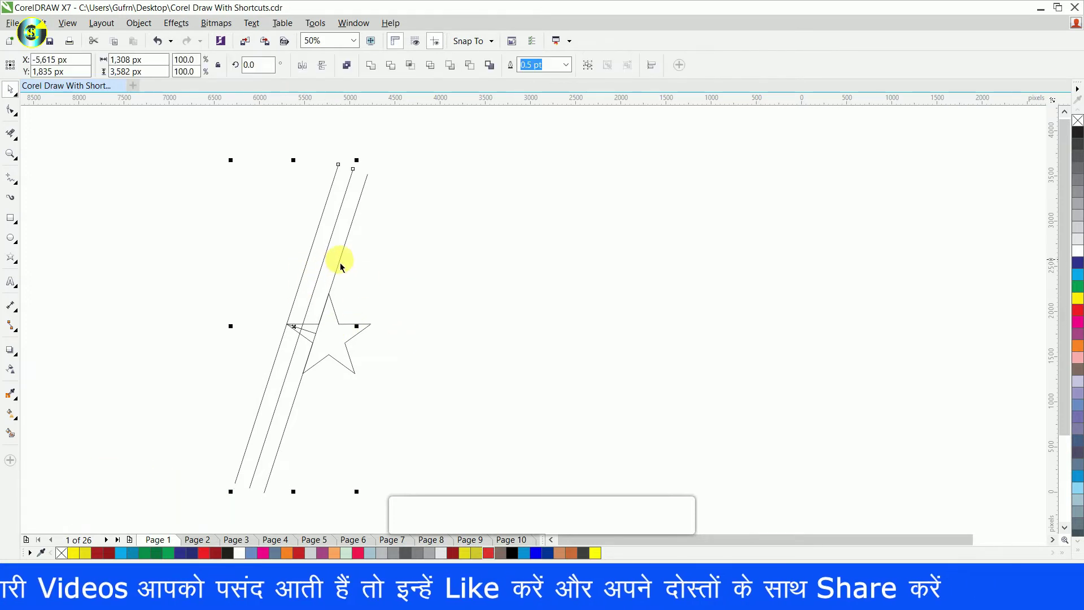
pyautogui.keyDown('shift'); pyautogui.click(340, 261); pyautogui.keyUp('shift')
pyautogui.hotkey('ctrl', 'g')
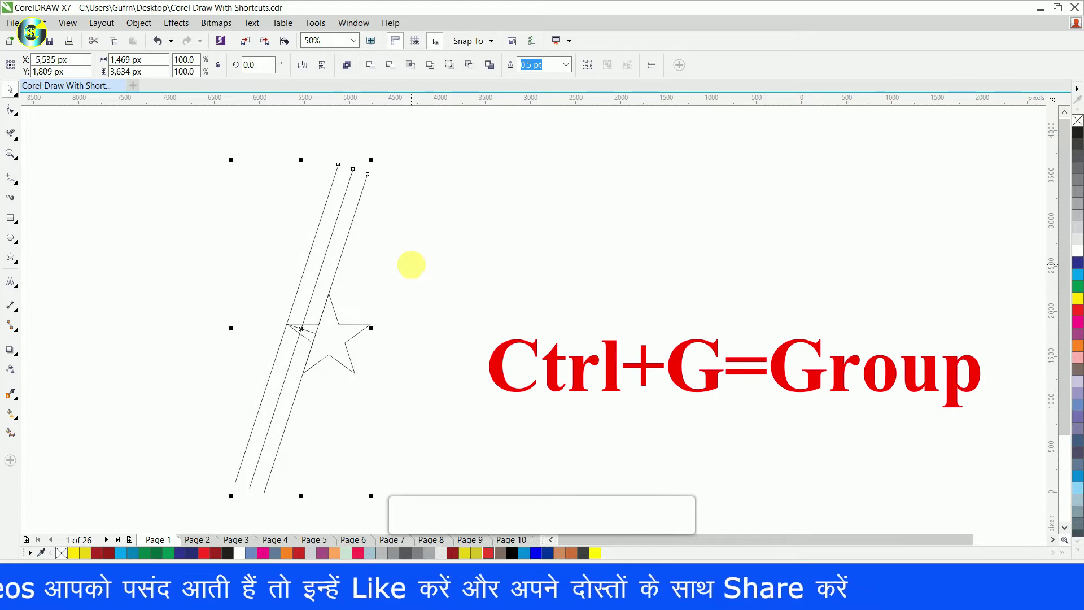
pyautogui.hotkey('ctrl', 'g')
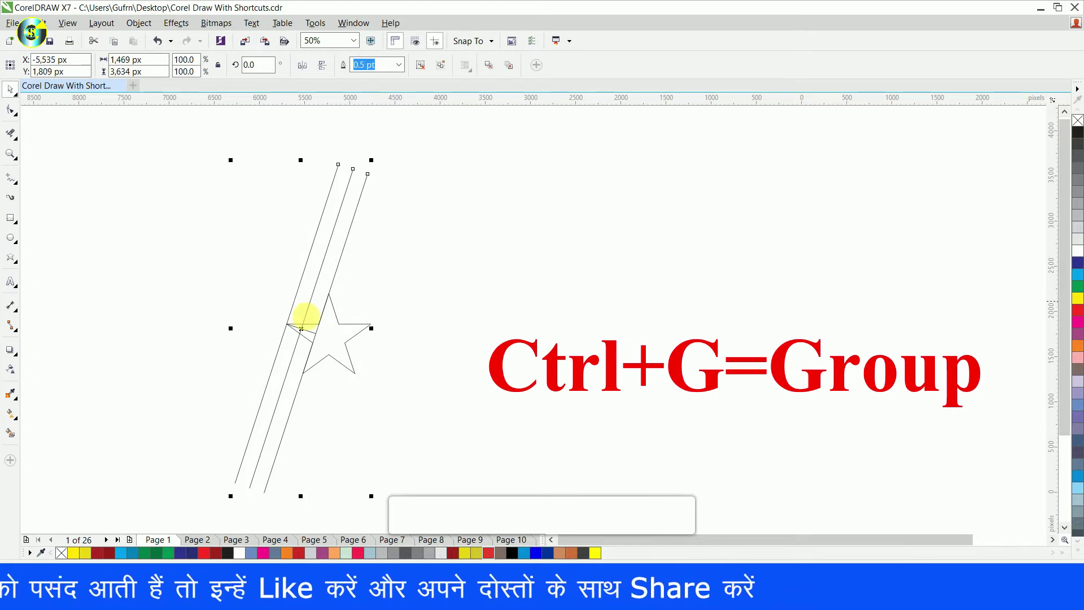
# Move the rotation centre of the line group to the centre of the star
pyautogui.scroll(2, 333, 341)
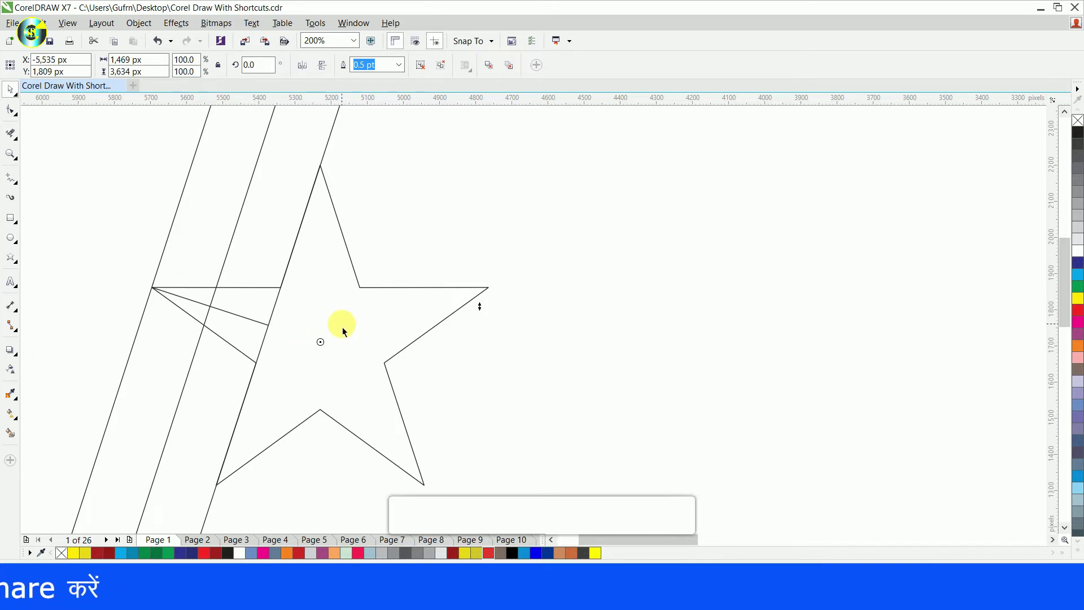
pyautogui.scroll(-2, 341, 327)
pyautogui.click(436, 261)
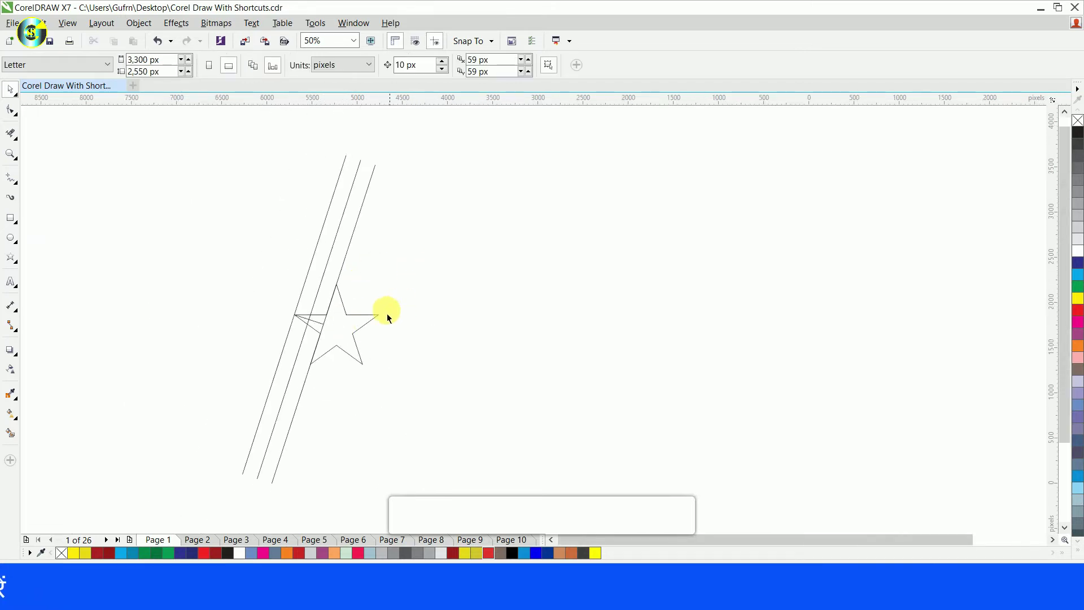
# Delete the star and the short line inside its left arm, keeping only the grouped lines
pyautogui.click(378, 317)
pyautogui.press('Delete')
pyautogui.click(318, 325)
pyautogui.press('Delete')
# Rotate the grouped slanted lines by 72° around their moved centre, making 4 copies
pyautogui.click(319, 297)
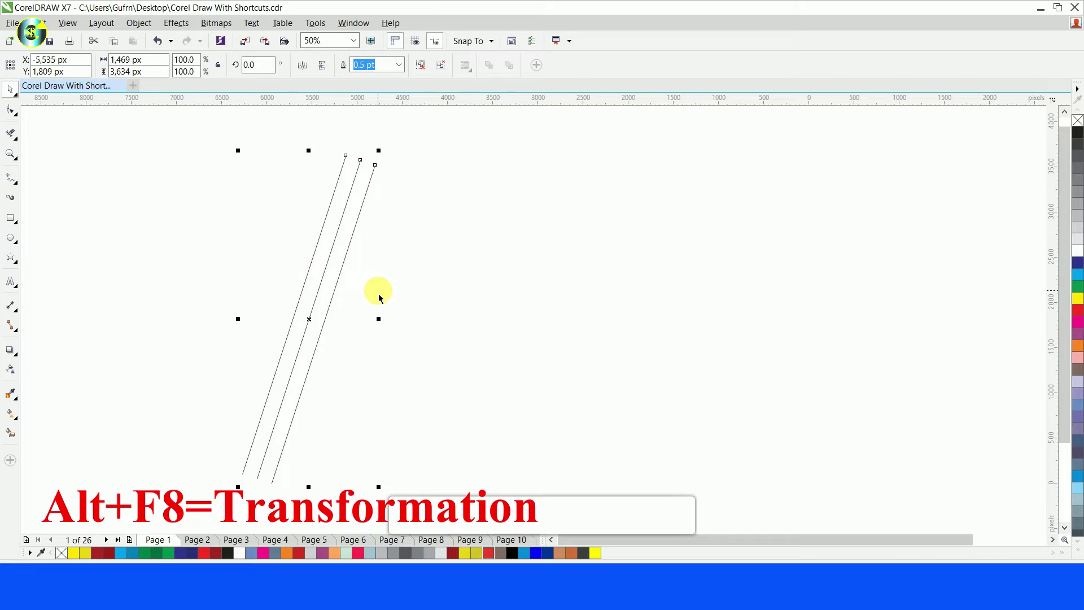
pyautogui.hotkey('alt', 'F8')
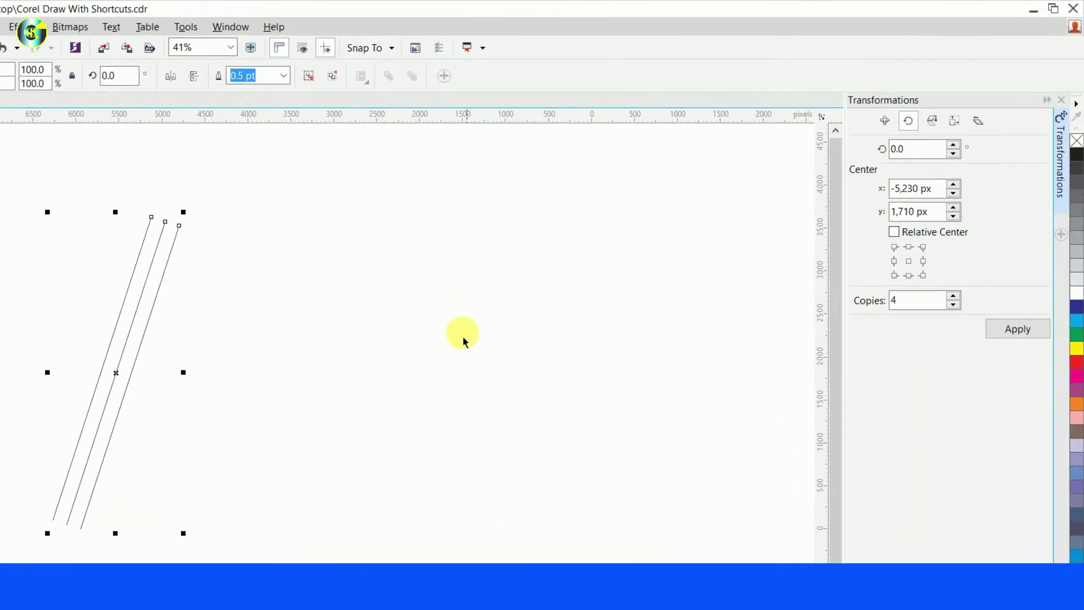
pyautogui.doubleClick(828, 245)
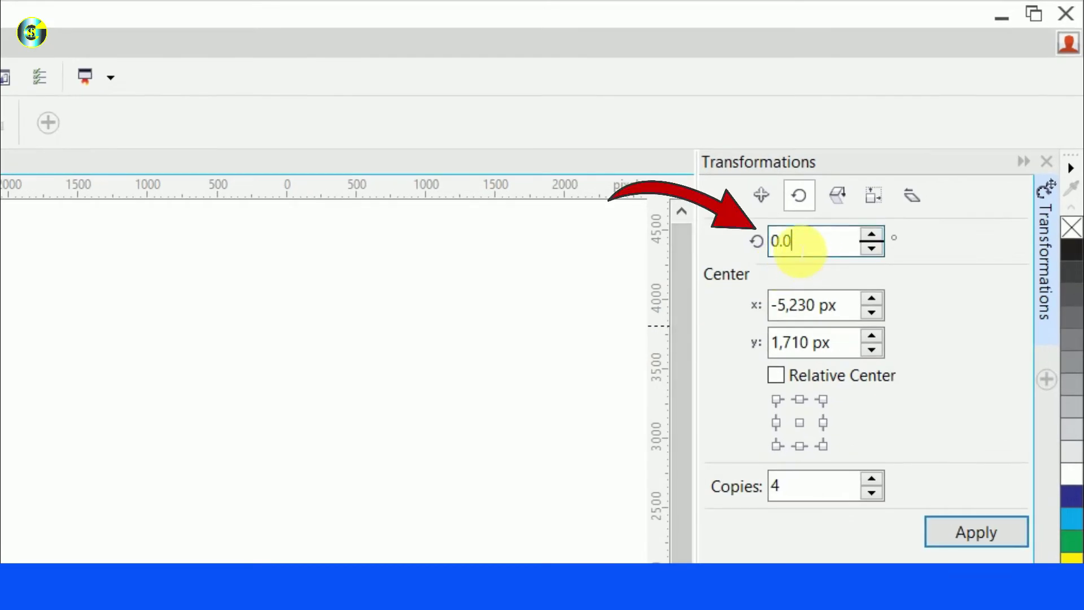
pyautogui.write('72')
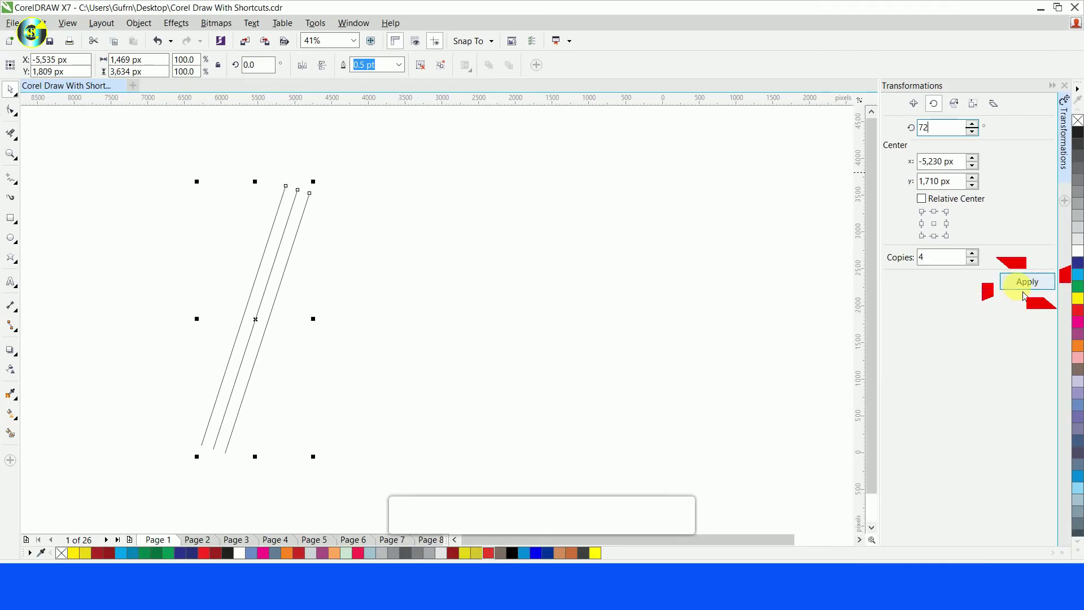
pyautogui.click(1025, 290)
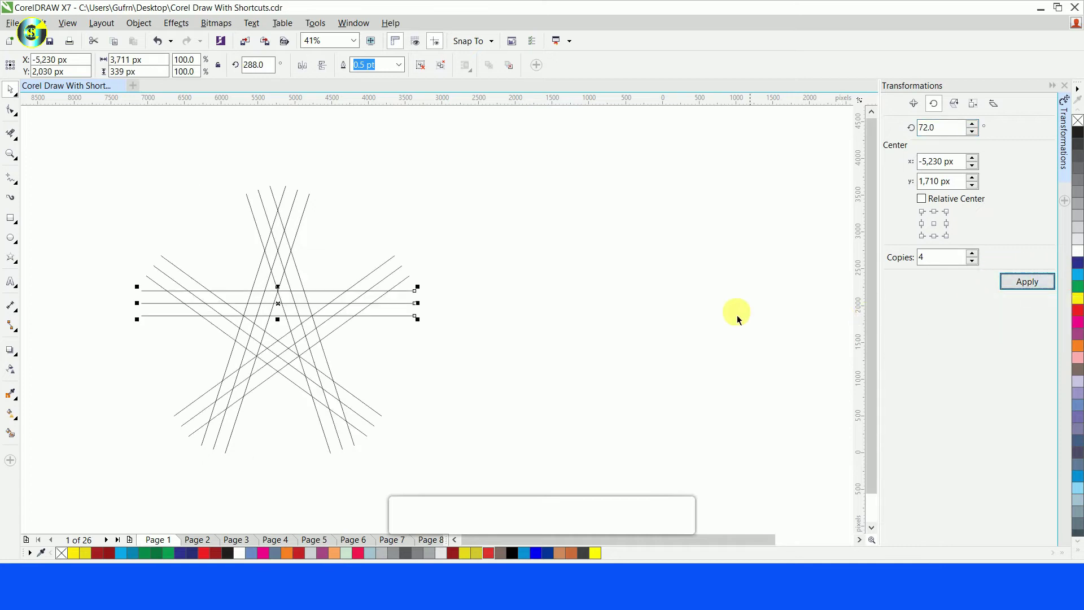
# Draw a short straight line across the right arm, joining line intersections on the upper and middle horizontal lines
pyautogui.scroll(2, 280, 330)
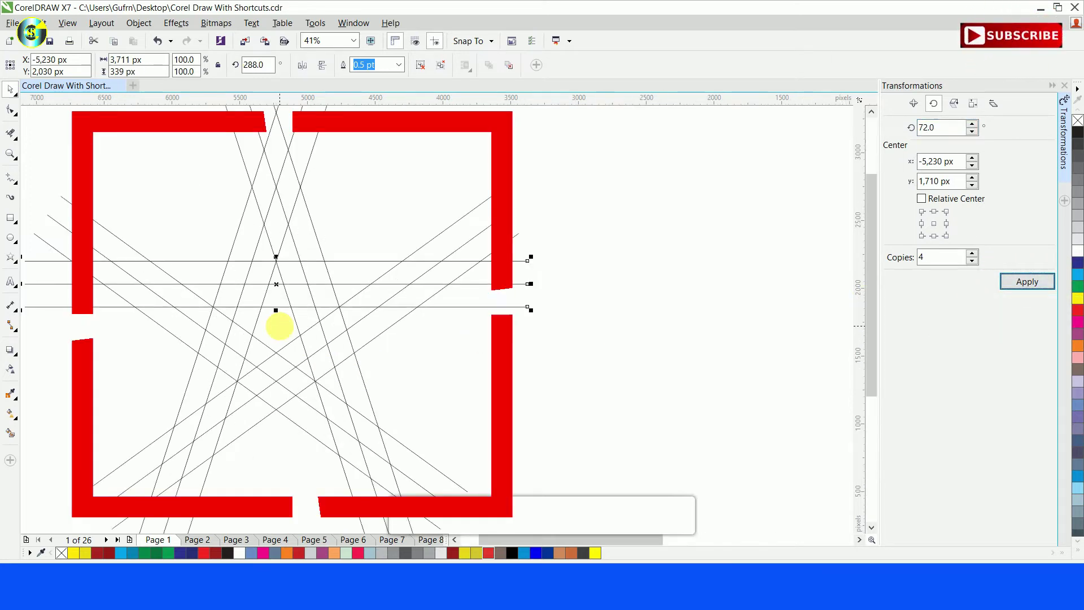
pyautogui.scroll(2, 278, 327)
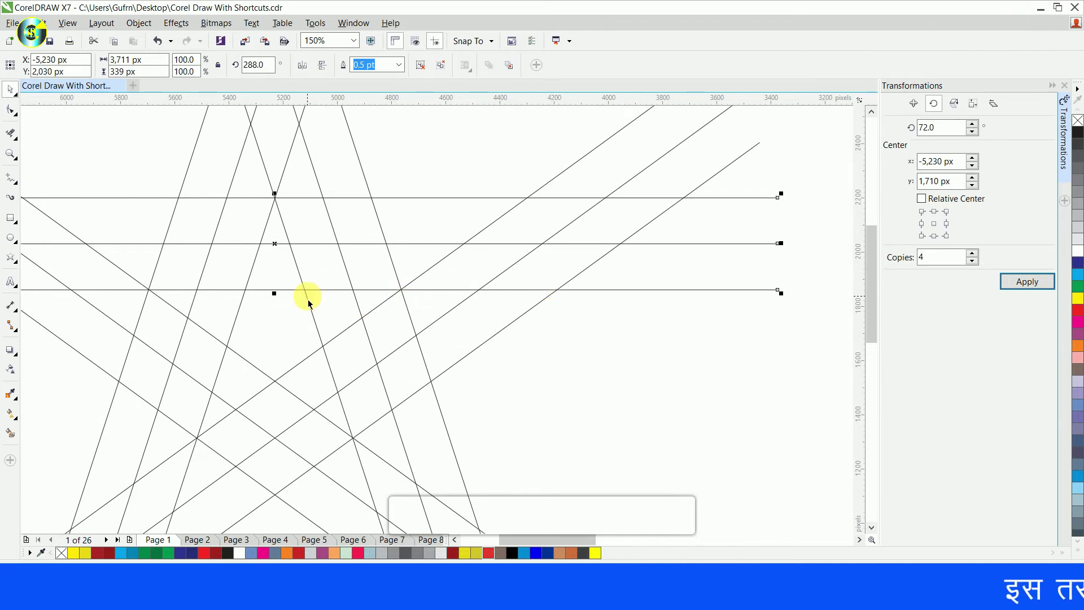
pyautogui.scroll(-2, 292, 317)
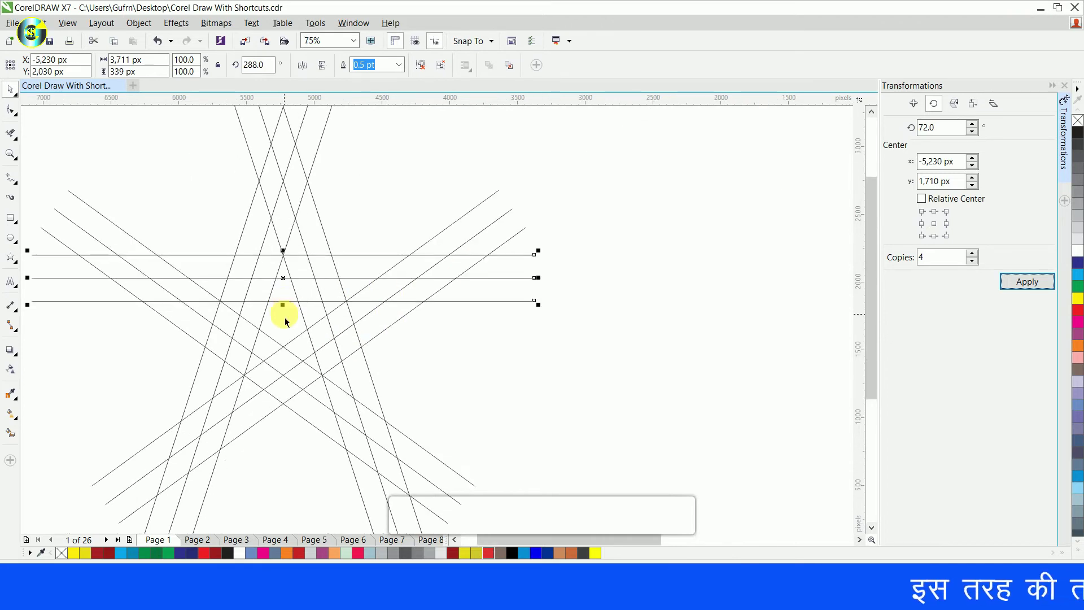
pyautogui.click(285, 322)
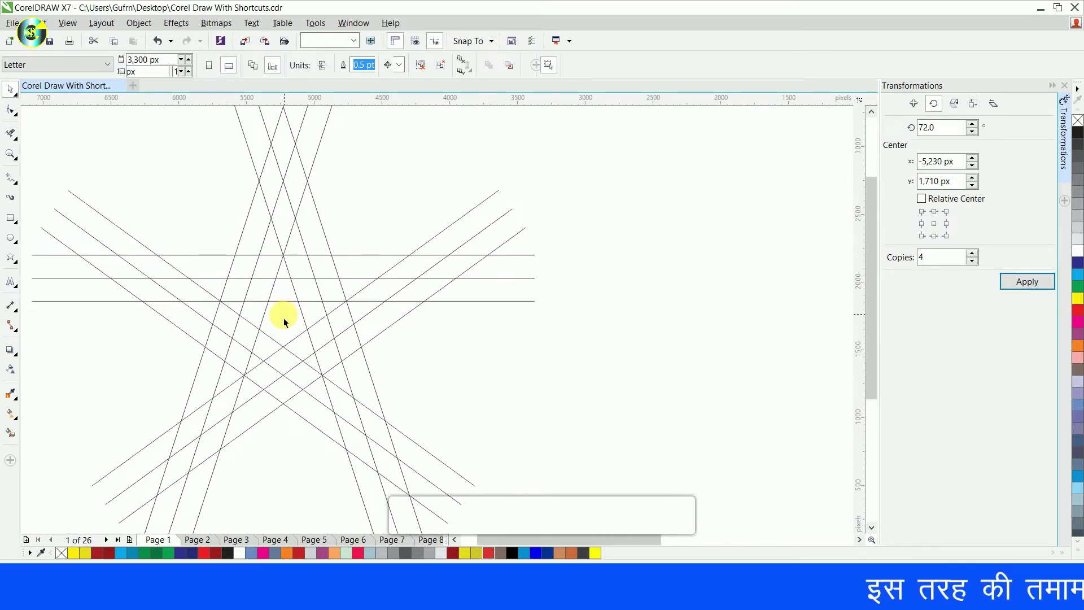
pyautogui.click(11, 180)
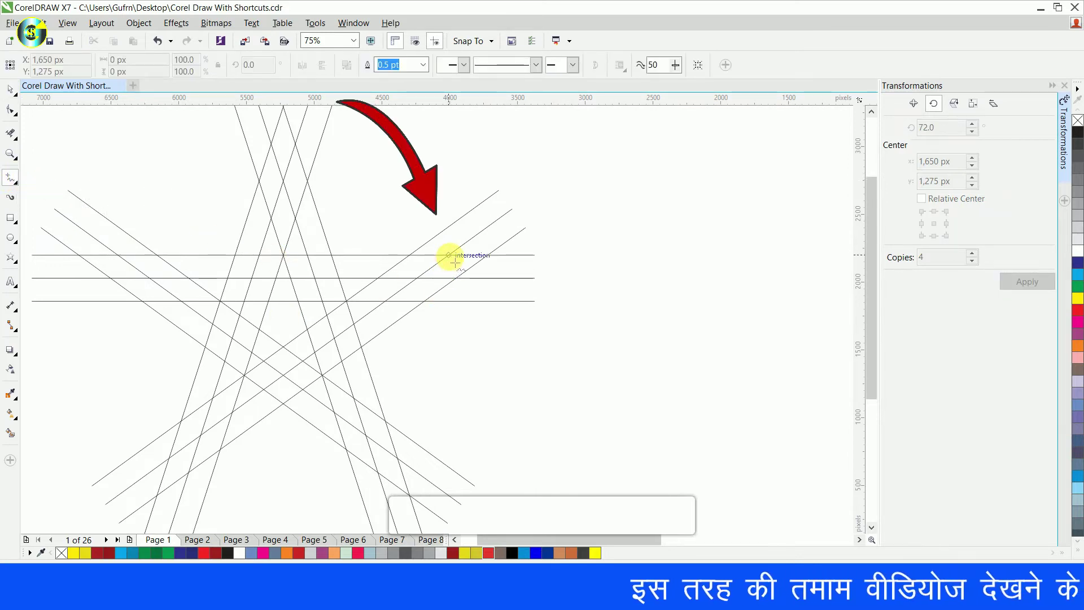
pyautogui.click(461, 286)
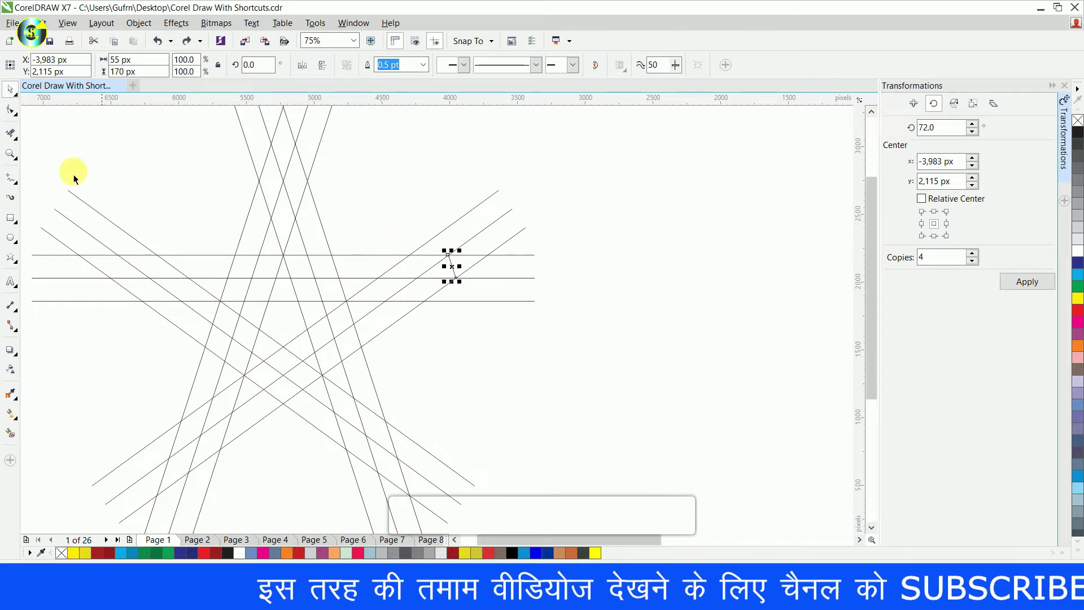
# Remove the virtual segments crossing the two bands between the three horizontal lines, from the upper centre towards the right arm
pyautogui.click(18, 138)
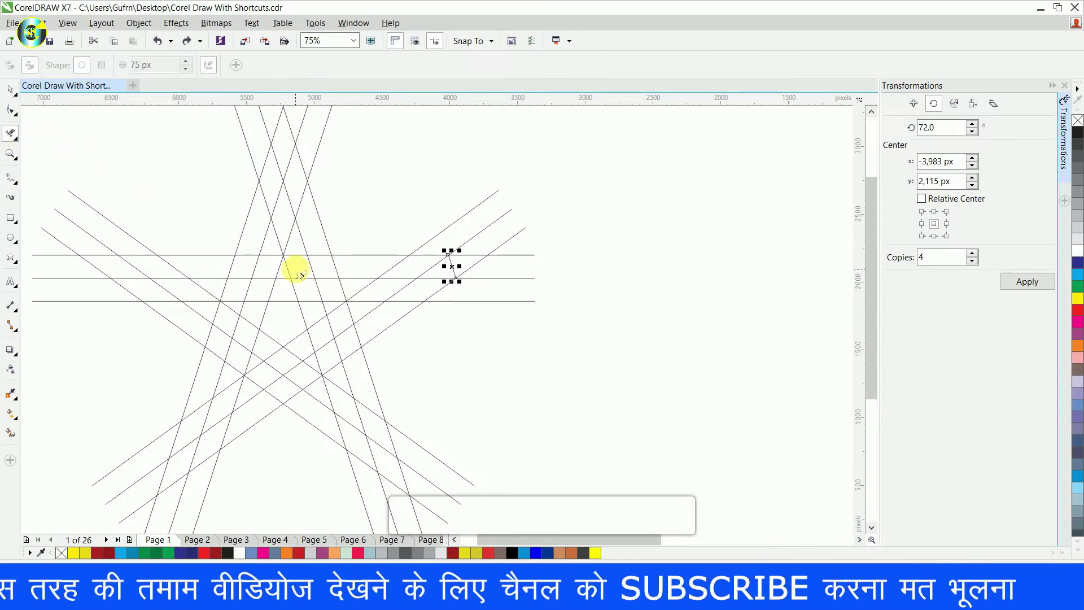
pyautogui.moveTo(289, 276); pyautogui.dragTo(415, 272)
pyautogui.click(427, 270)
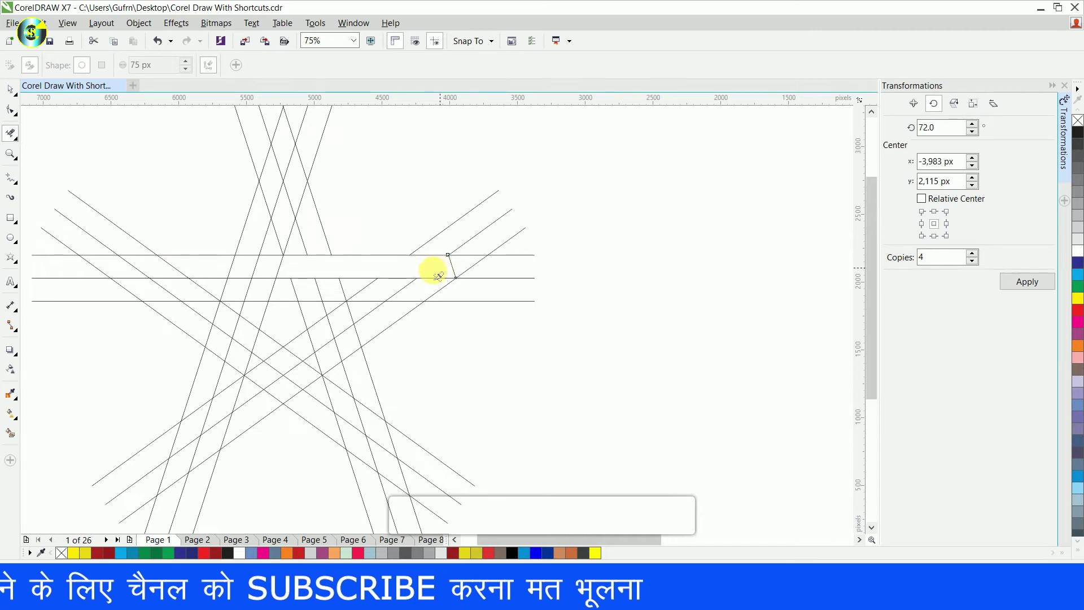
pyautogui.moveTo(307, 288); pyautogui.dragTo(416, 300)
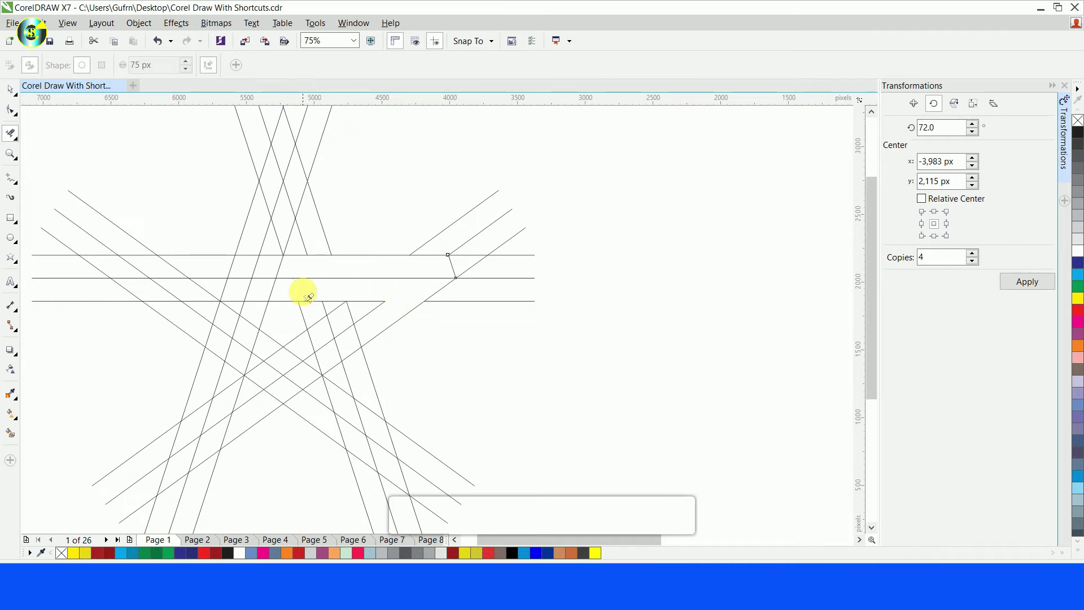
# Smart-fill the upper band, the hooked band below it and the small inner triangle with light blue and a 4.0 pt black outline
pyautogui.scroll(-2, 314, 285)
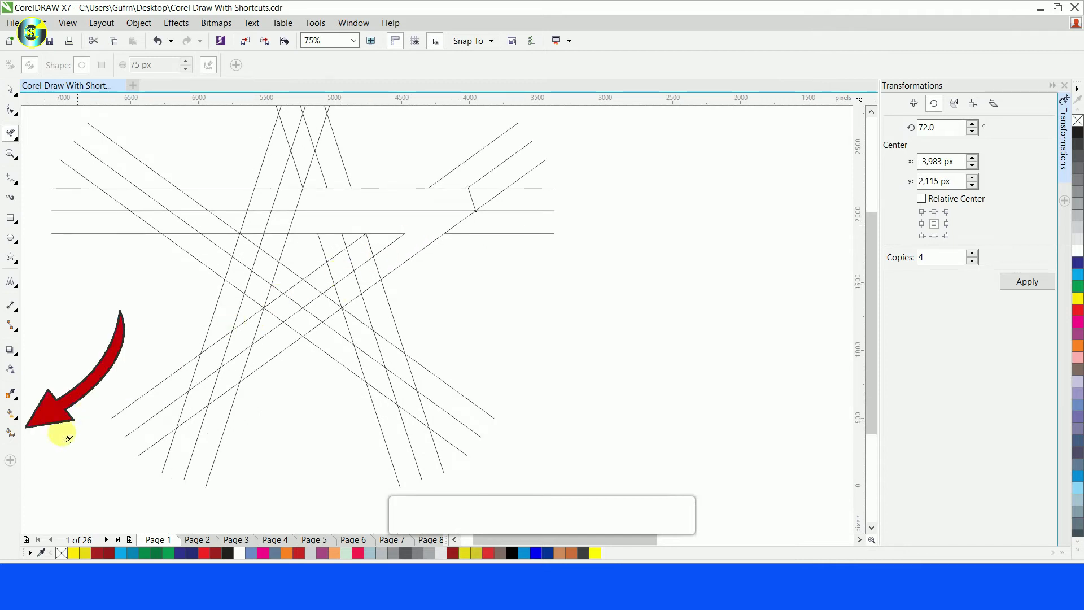
pyautogui.click(16, 439)
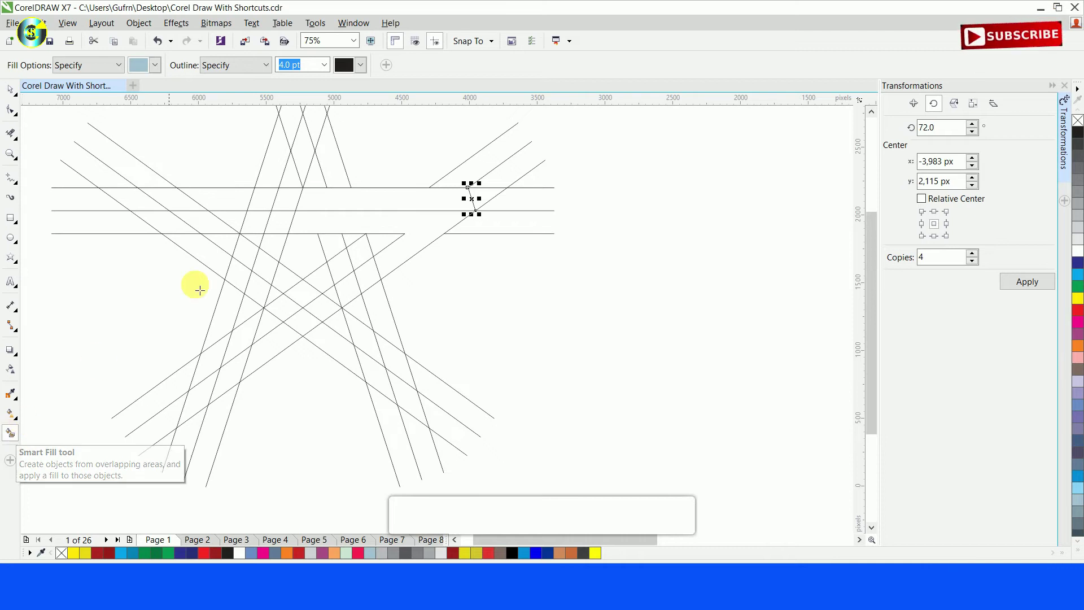
pyautogui.click(384, 204)
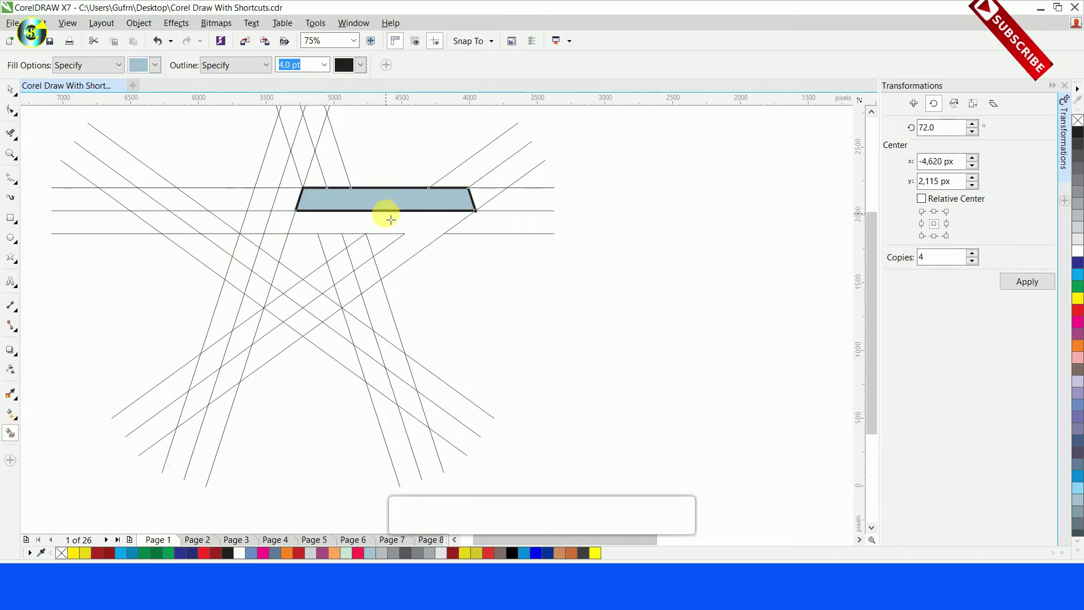
pyautogui.click(387, 219)
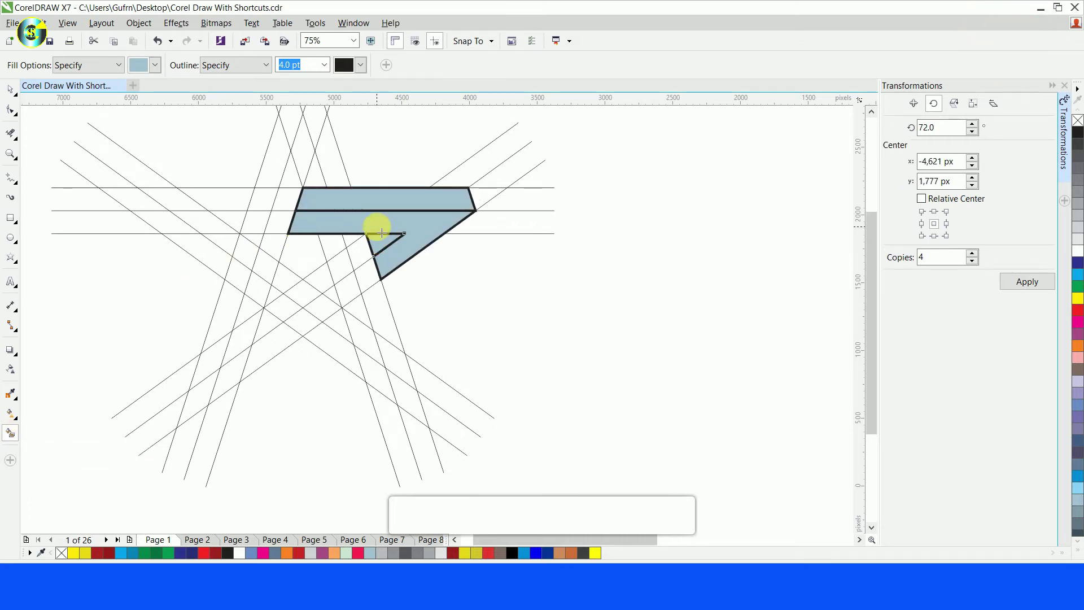
# Draw two crossing straight lines between opposite corners and sides of the inner pentagon to mark its centre
pyautogui.scroll(2, 375, 225)
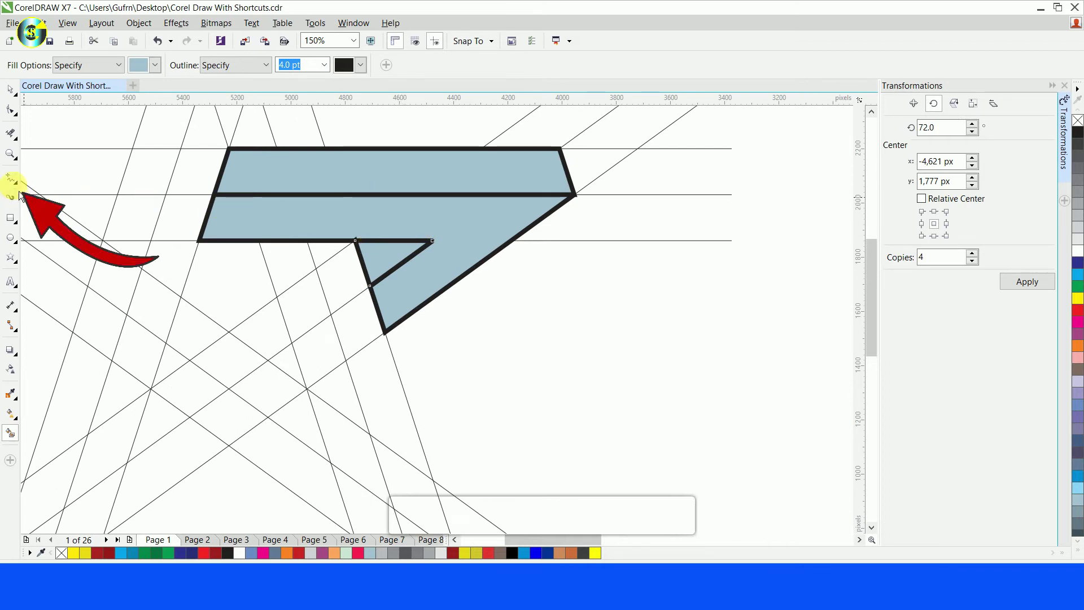
pyautogui.click(11, 178)
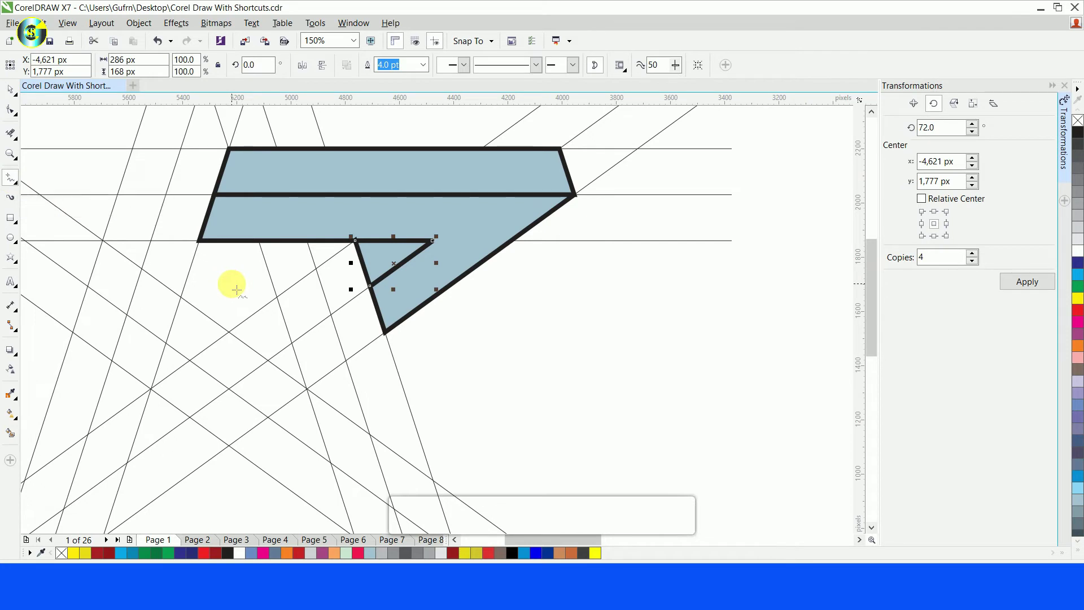
pyautogui.scroll(2, 235, 283)
pyautogui.click(167, 198)
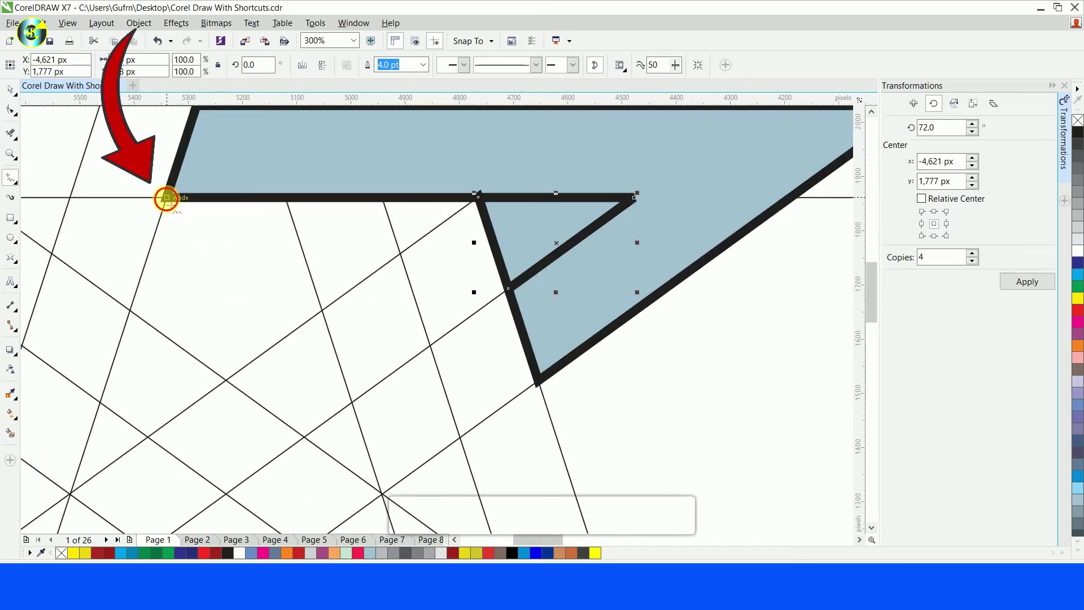
pyautogui.click(274, 345)
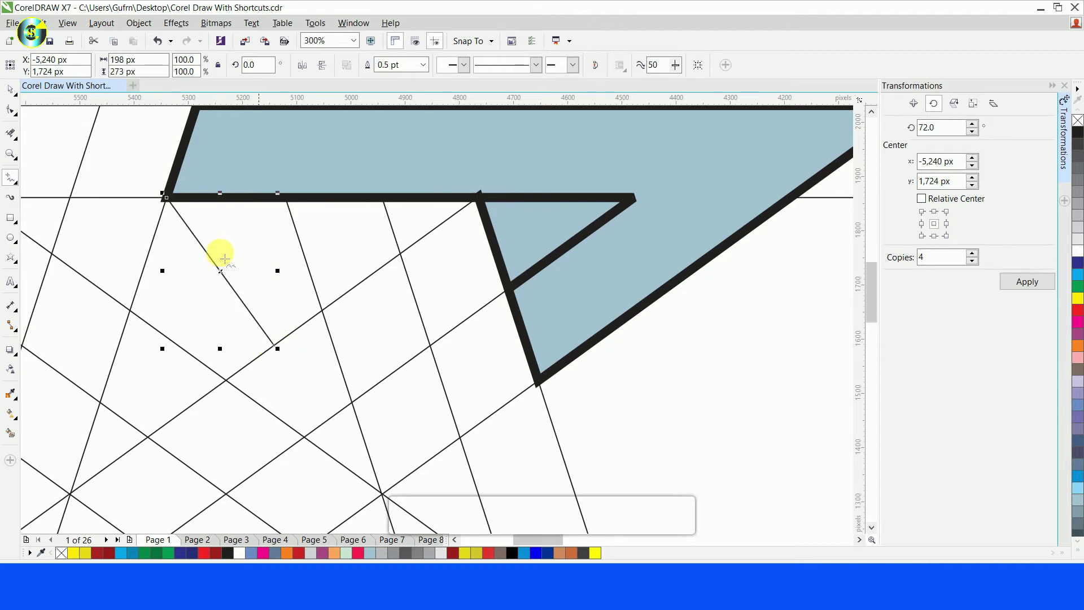
pyautogui.click(322, 311)
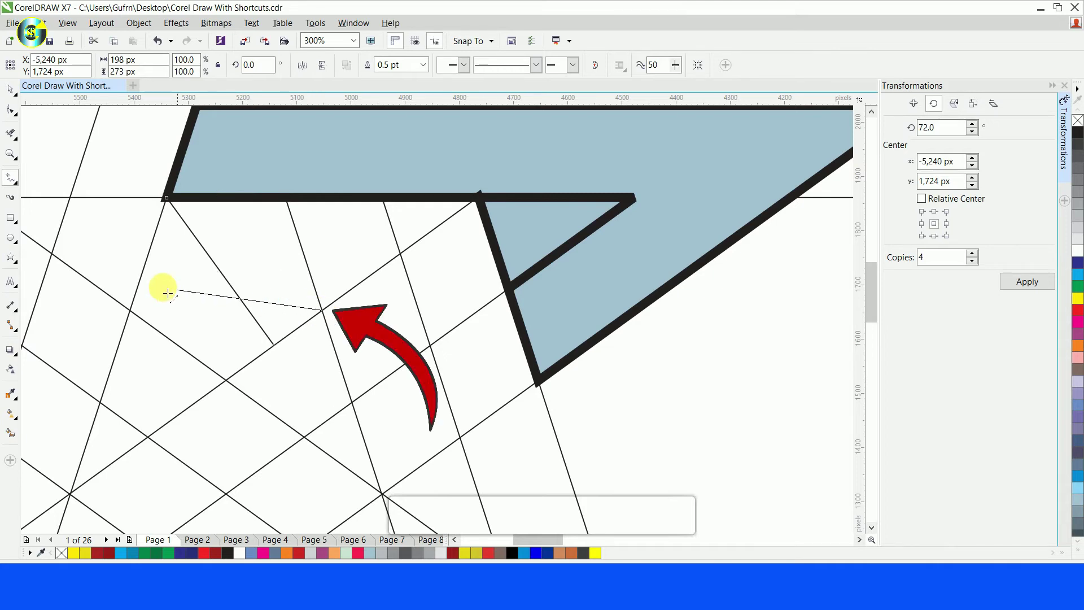
pyautogui.click(153, 262)
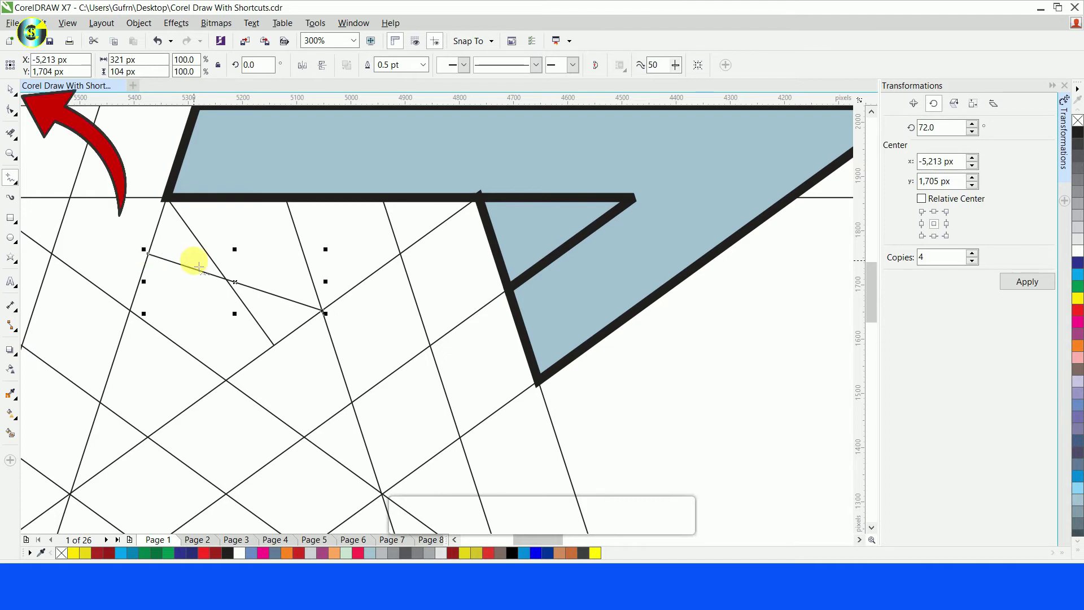
# Move the rotation centres of the three blue shapes to the intersection of the two short crossing lines
pyautogui.scroll(-2, 192, 257)
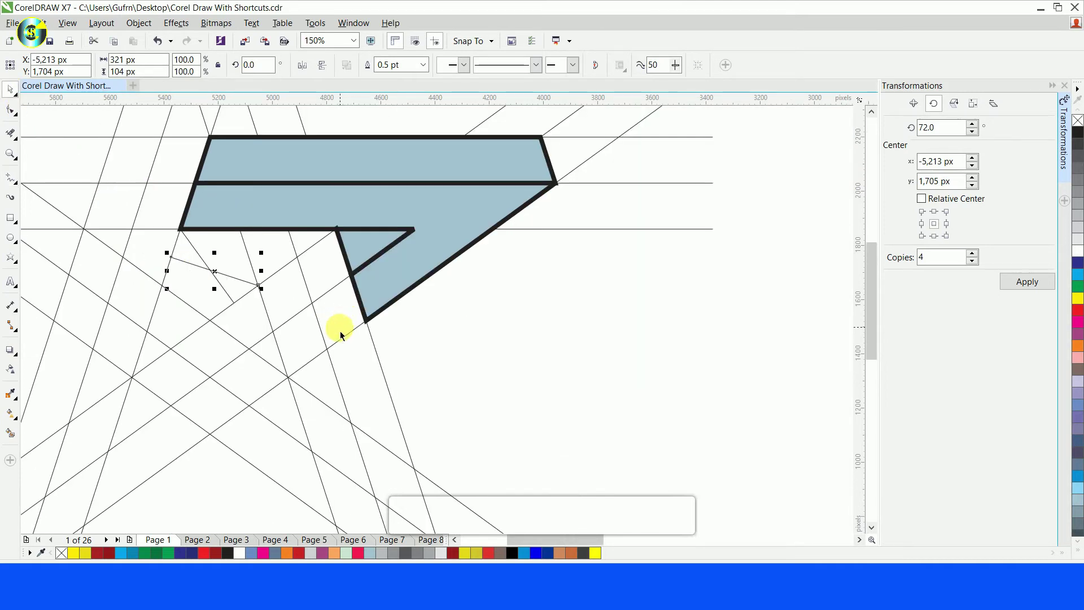
pyautogui.click(376, 170)
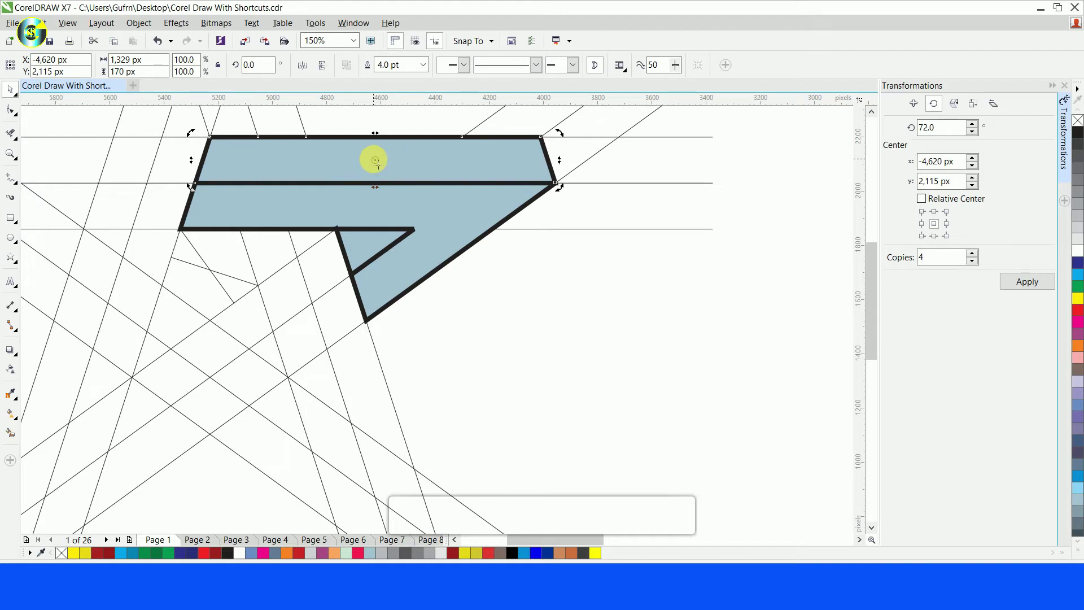
pyautogui.moveTo(375, 161); pyautogui.dragTo(210, 270)
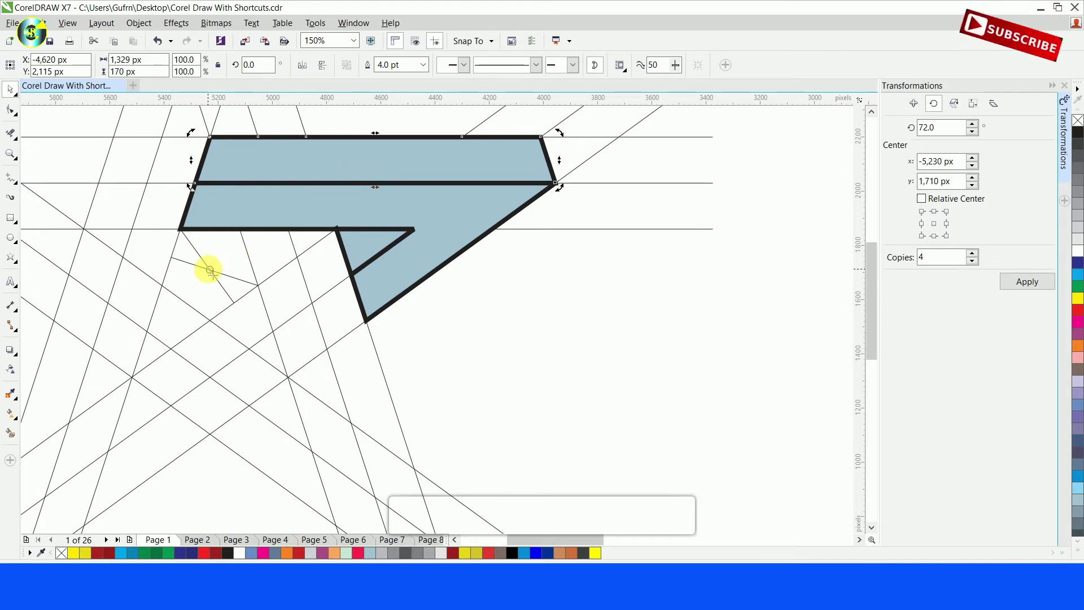
pyautogui.click(391, 208)
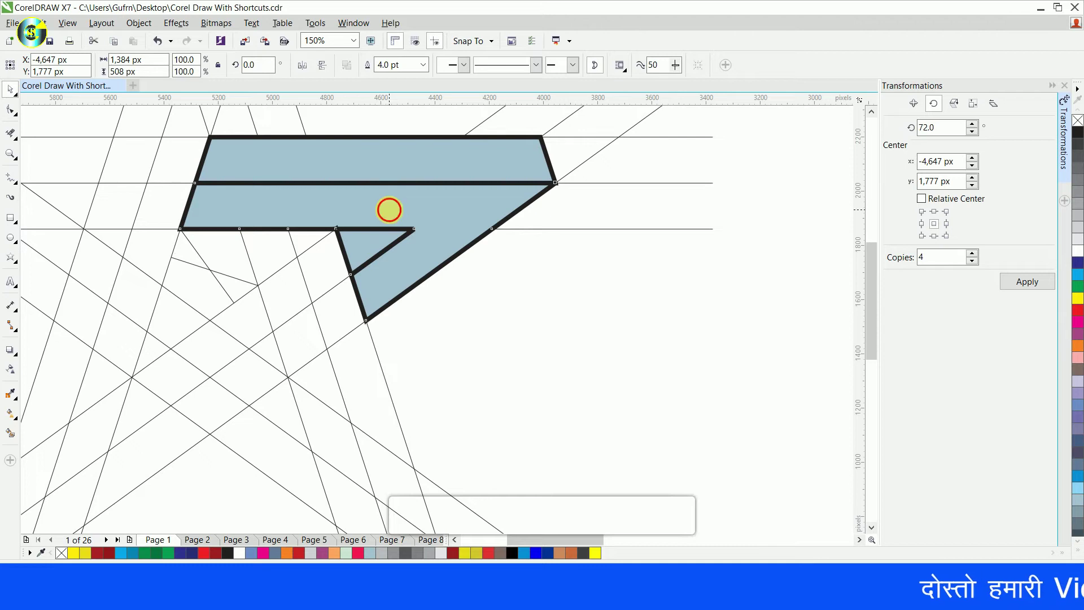
pyautogui.moveTo(367, 252); pyautogui.dragTo(224, 262)
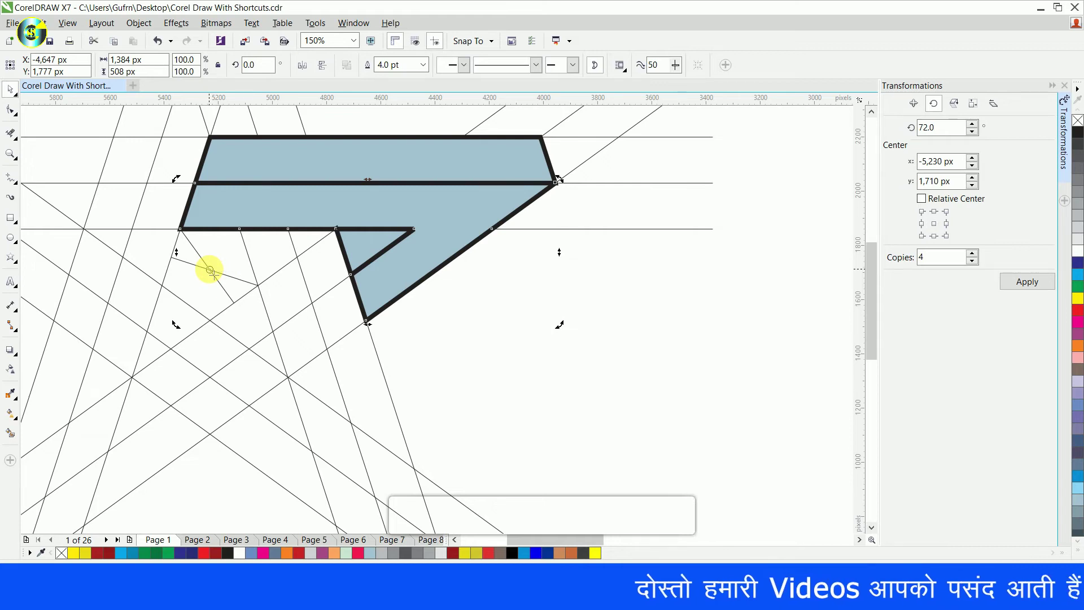
pyautogui.click(362, 251)
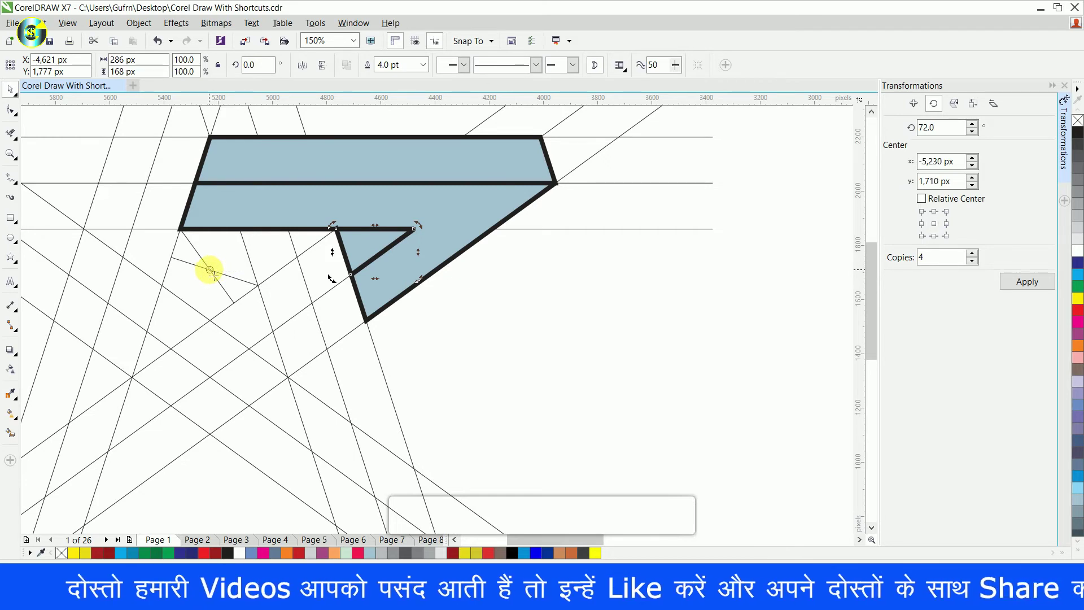
# Delete the two steep line groups and the line group rising to the right
pyautogui.scroll(-2, 210, 271)
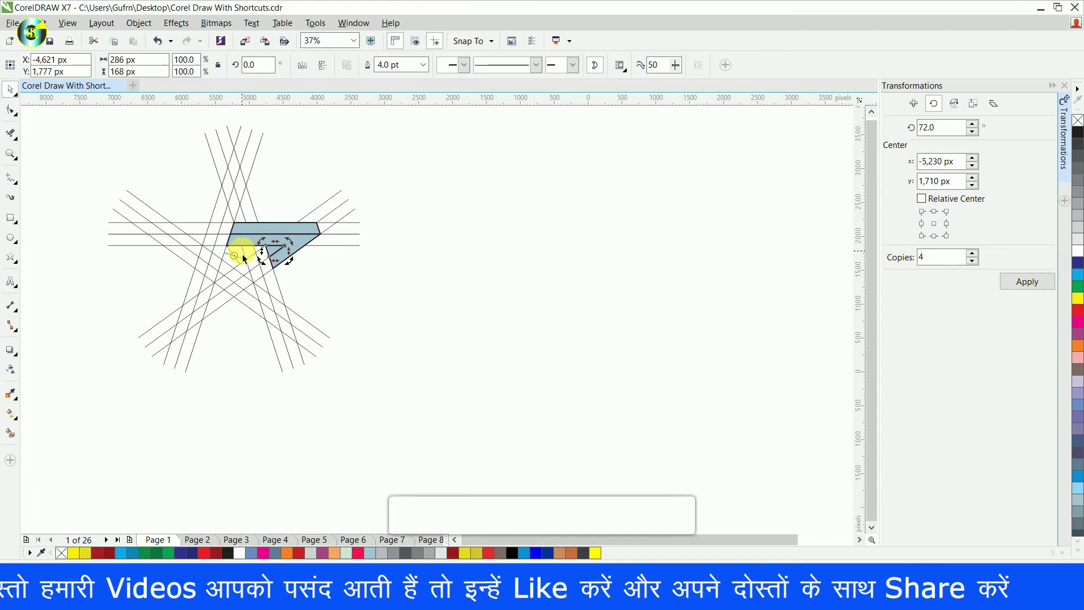
pyautogui.click(295, 174)
pyautogui.click(254, 167)
pyautogui.press('Delete')
pyautogui.click(235, 160)
pyautogui.press('Delete')
pyautogui.click(332, 211)
pyautogui.press('Delete')
pyautogui.click(250, 266)
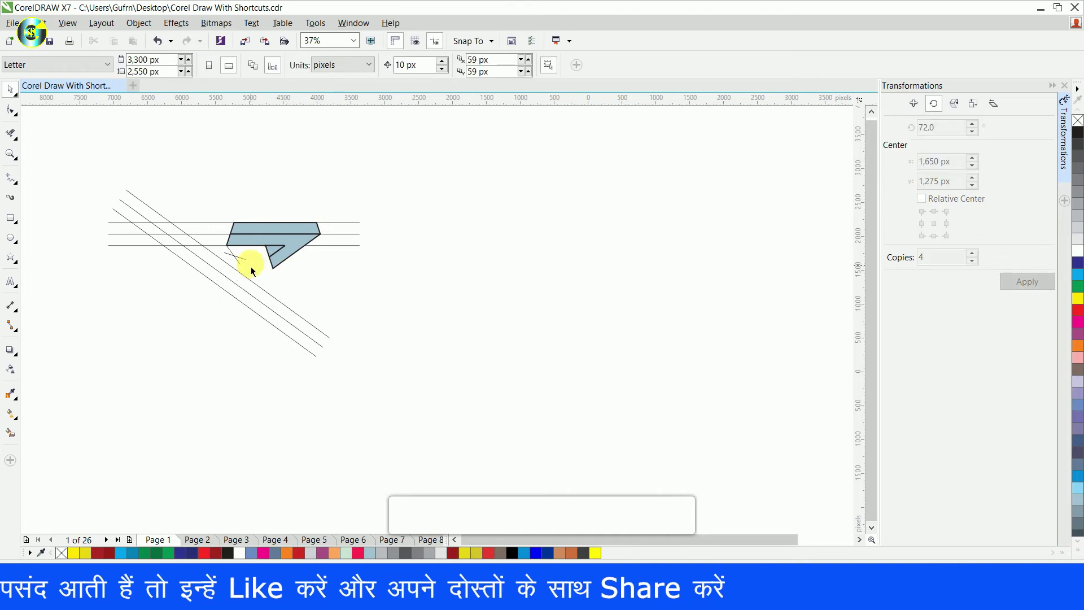
# Delete the two short crossing lines that mark the centre of the star
pyautogui.click(234, 254)
pyautogui.press('Delete')
pyautogui.click(234, 260)
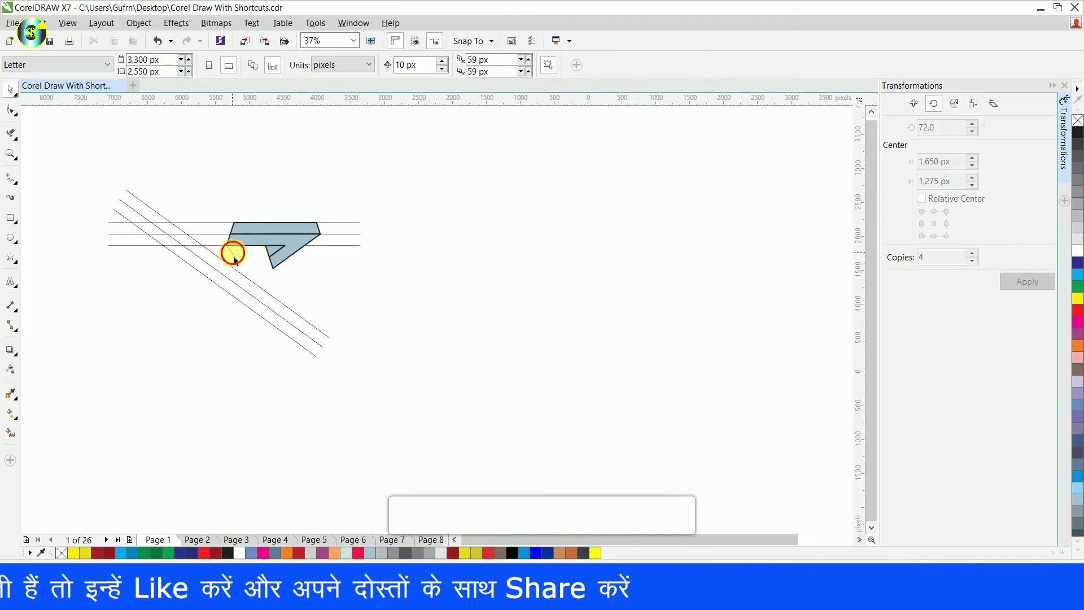
# Delete the horizontal line group and the line group descending to the right
pyautogui.click(193, 236)
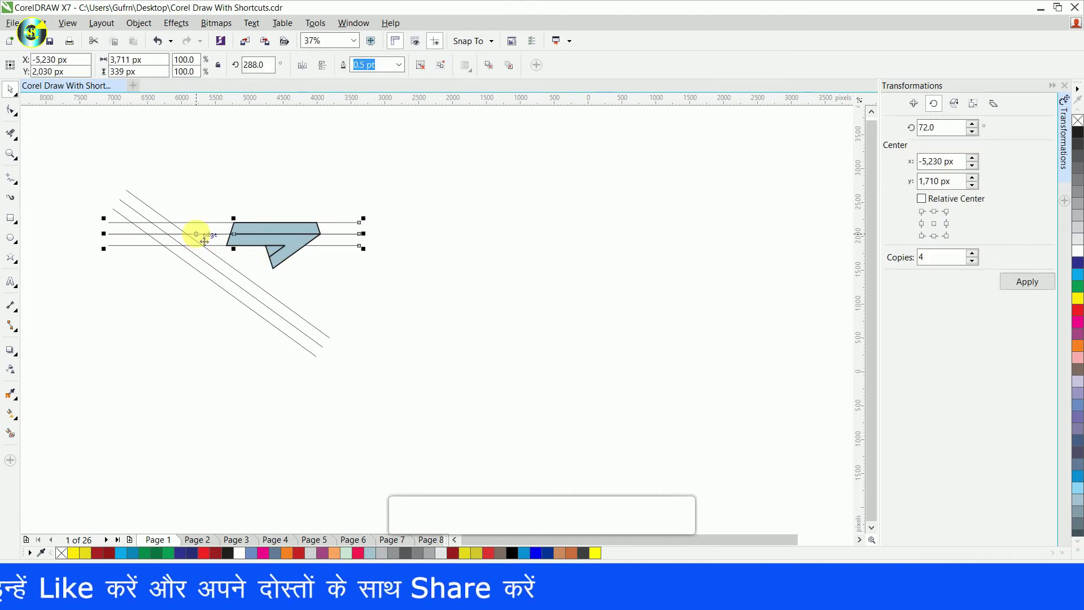
pyautogui.press('Delete')
pyautogui.click(205, 252)
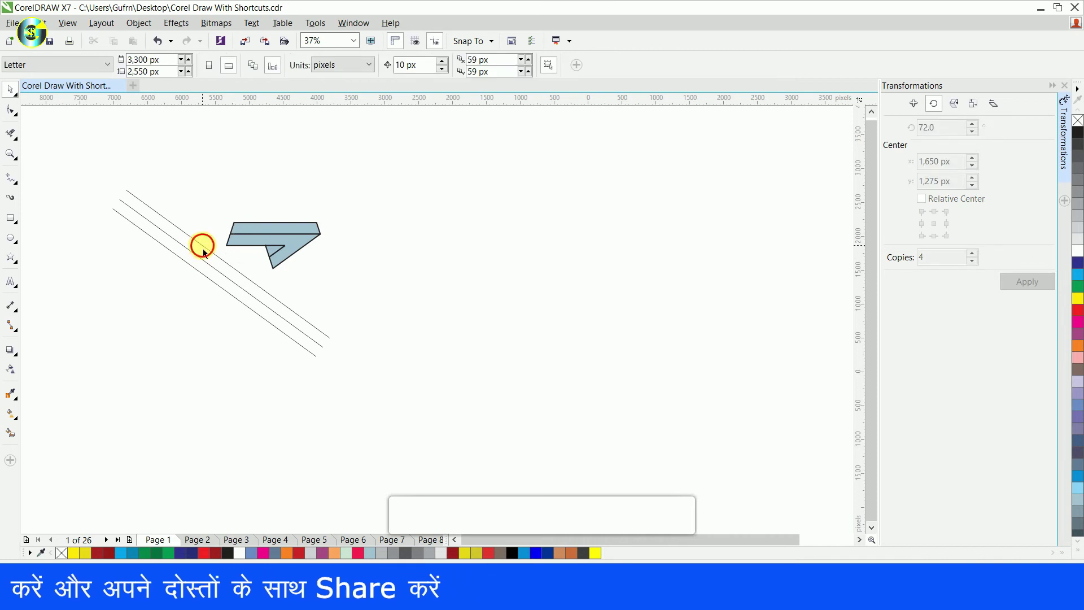
pyautogui.press('Delete')
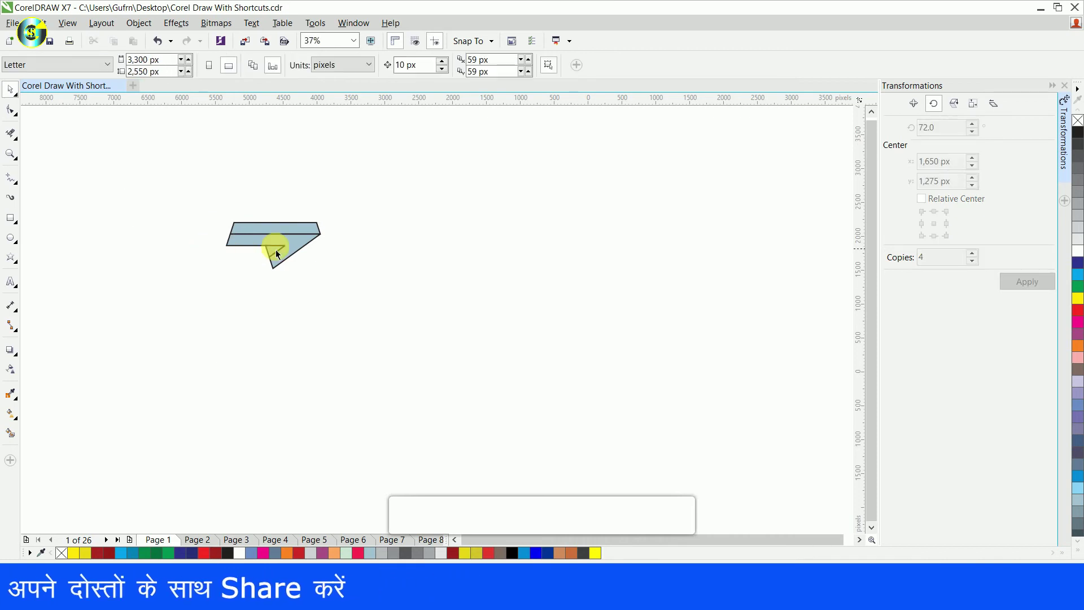
# Remove the outlines from all three blue shapes by setting their outline width to None
pyautogui.scroll(2, 273, 238)
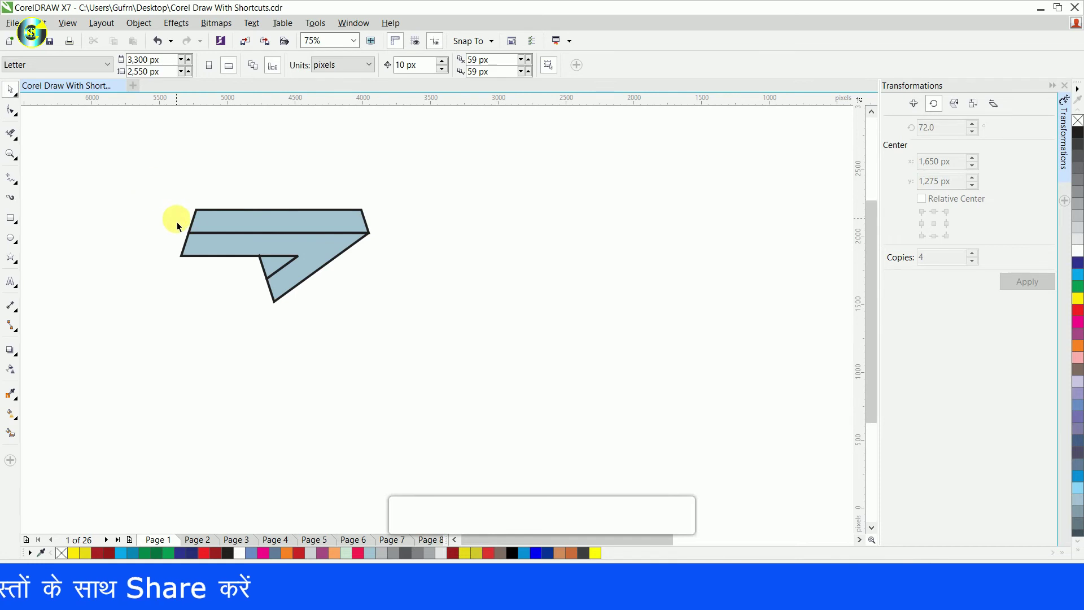
pyautogui.scroll(1, 177, 226)
pyautogui.moveTo(161, 168)
pyautogui.mouseDown()
pyautogui.moveTo(355, 303)
pyautogui.moveTo(638, 399)
pyautogui.mouseUp()
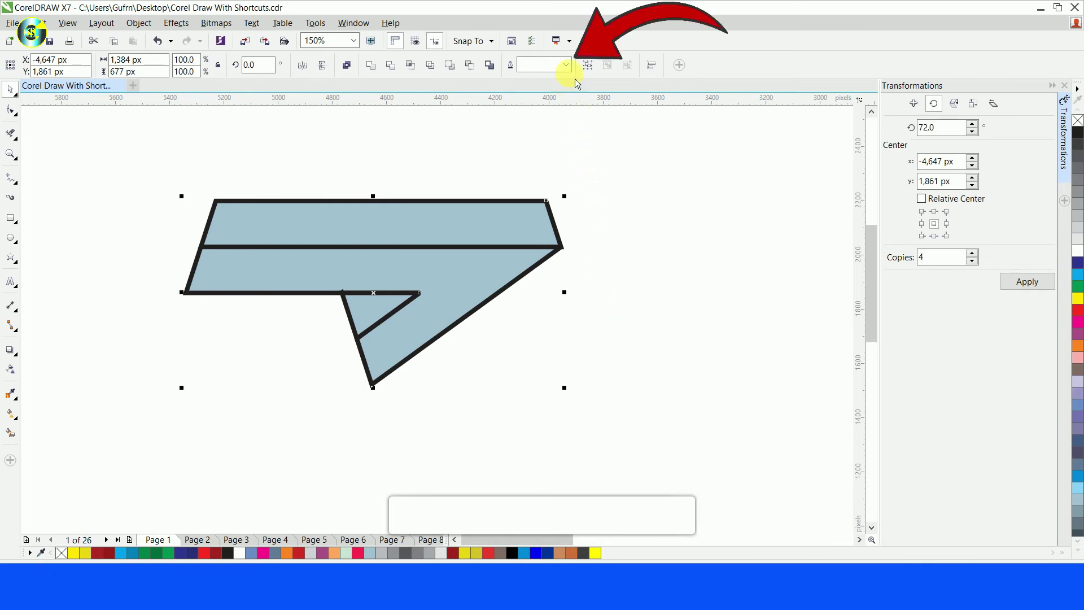
pyautogui.click(566, 66)
pyautogui.click(548, 77)
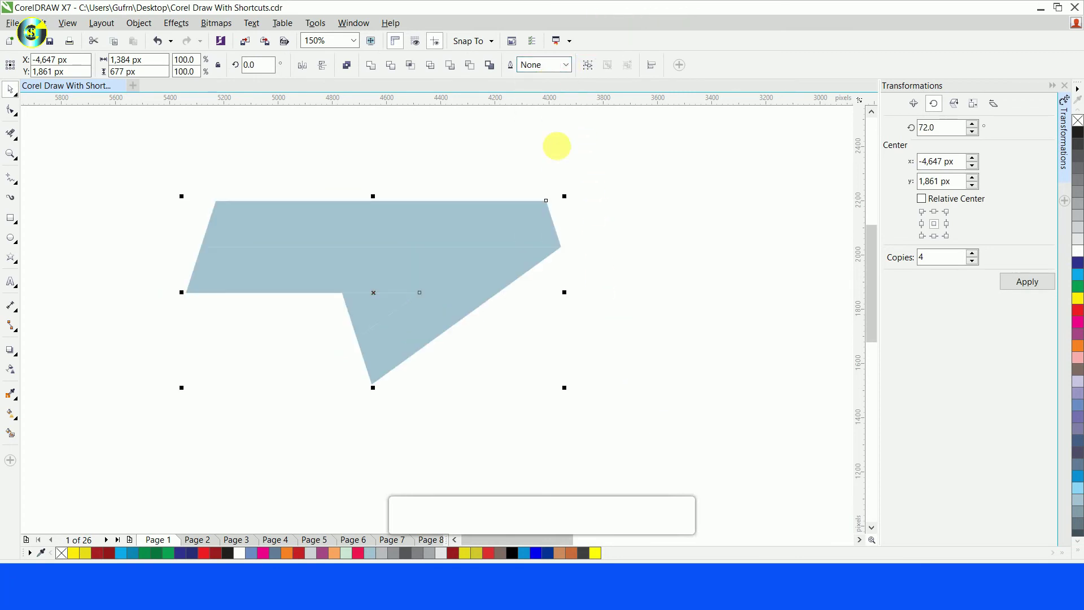
pyautogui.click(612, 210)
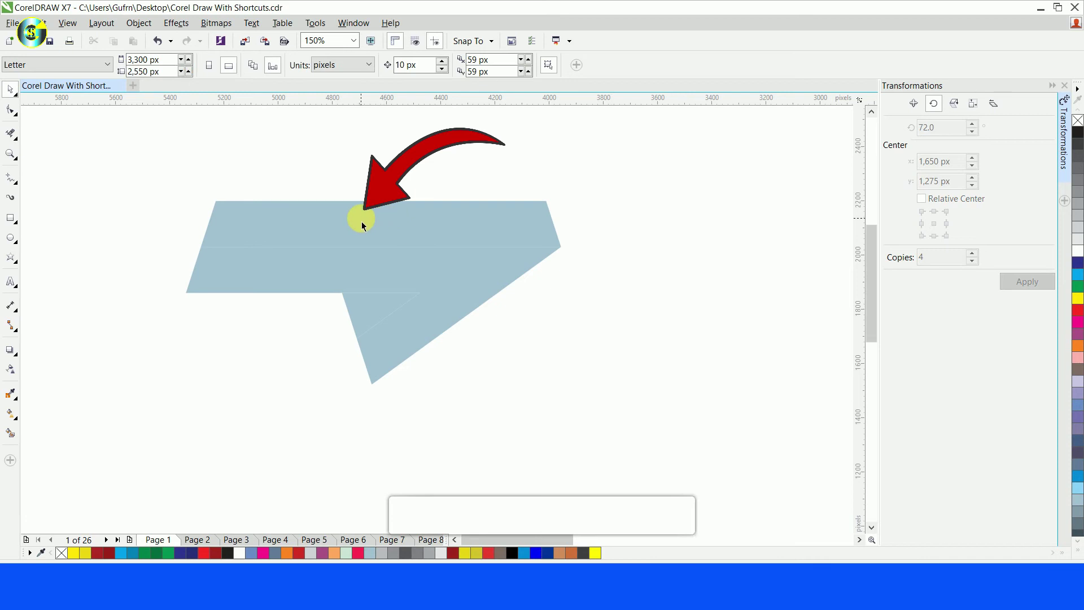
# Fill the upper strip dark red and add a horizontal linear gradient that fades to pale at its right end
pyautogui.click(362, 224)
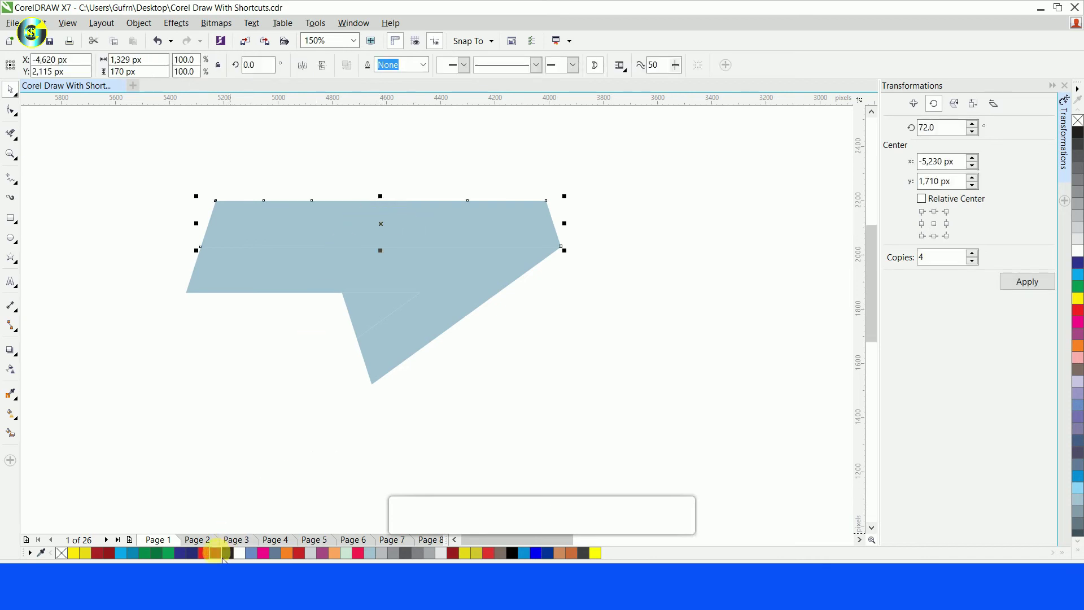
pyautogui.click(216, 553)
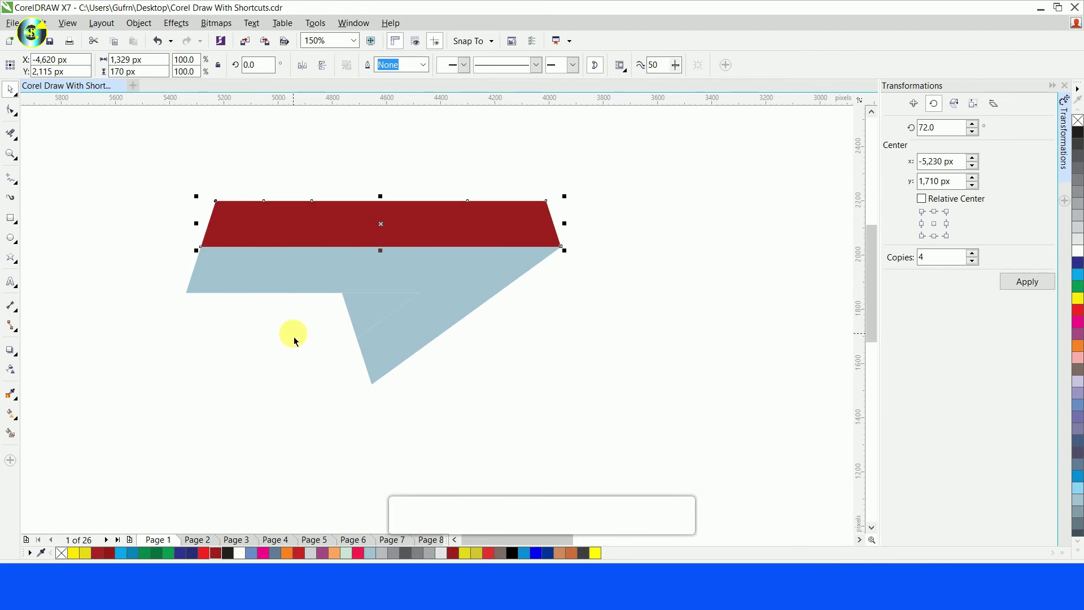
pyautogui.press('g')
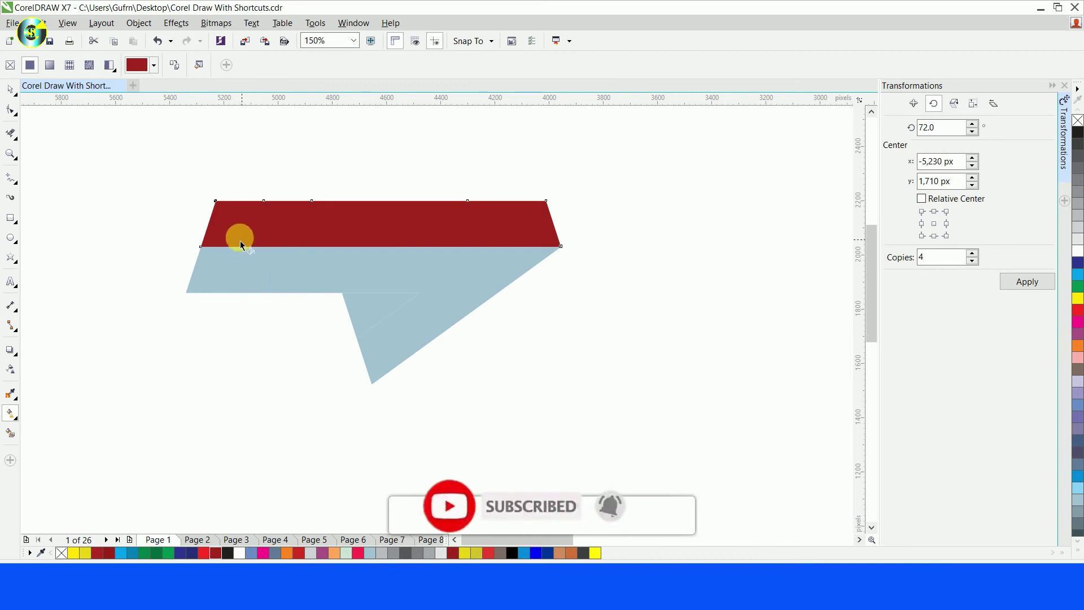
pyautogui.moveTo(232, 226); pyautogui.dragTo(666, 219)
pyautogui.moveTo(218, 223); pyautogui.dragTo(380, 223)
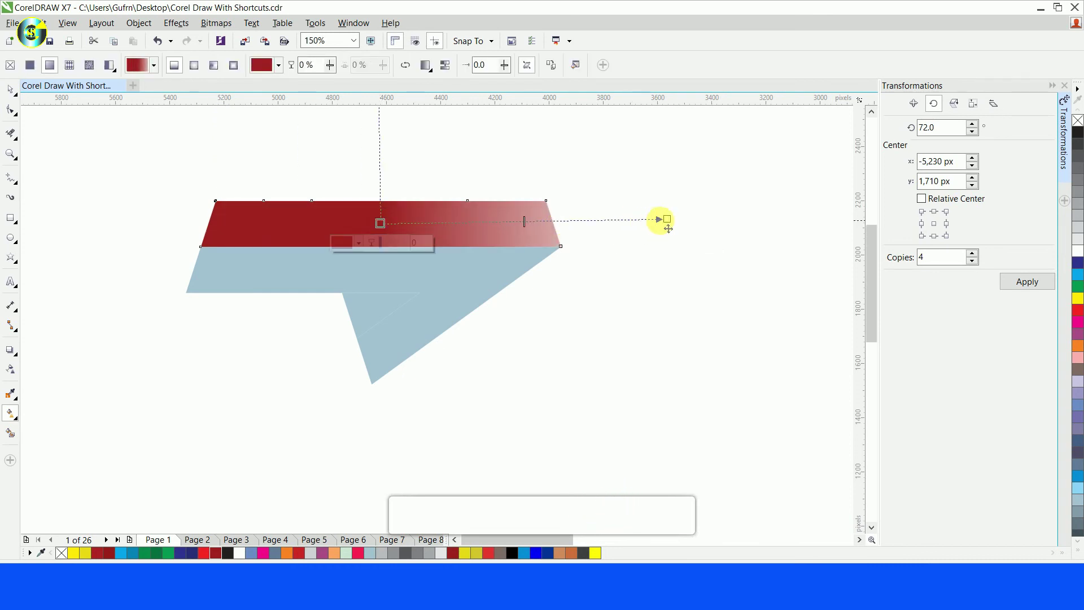
pyautogui.moveTo(646, 229); pyautogui.dragTo(635, 224)
pyautogui.moveTo(380, 223); pyautogui.dragTo(427, 224)
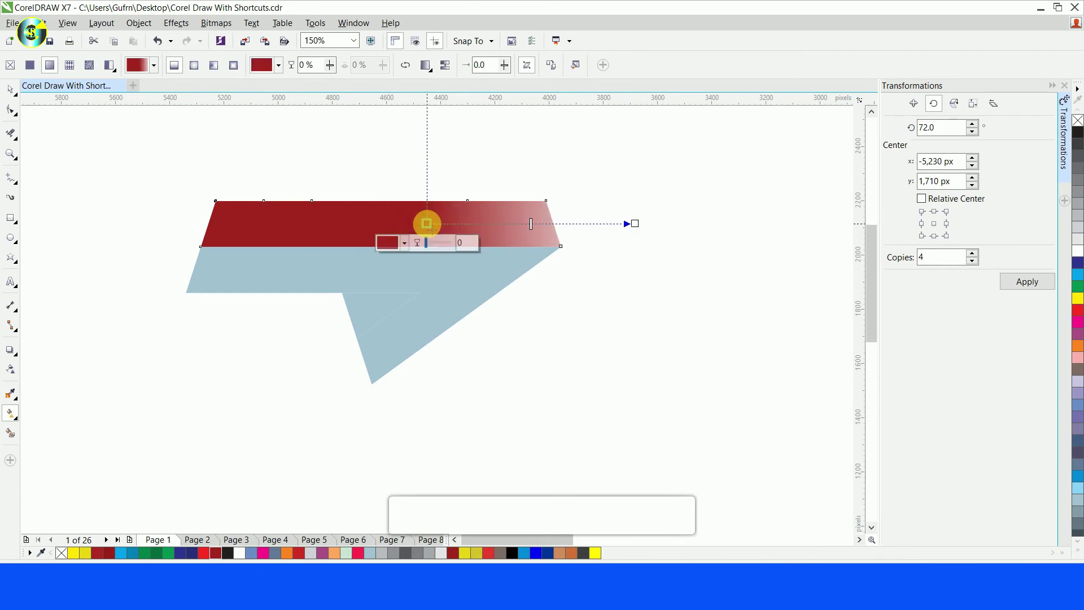
# Repeat the dark red gradient on the small inner triangle and fill the large angled shape bright red
pyautogui.click(373, 321)
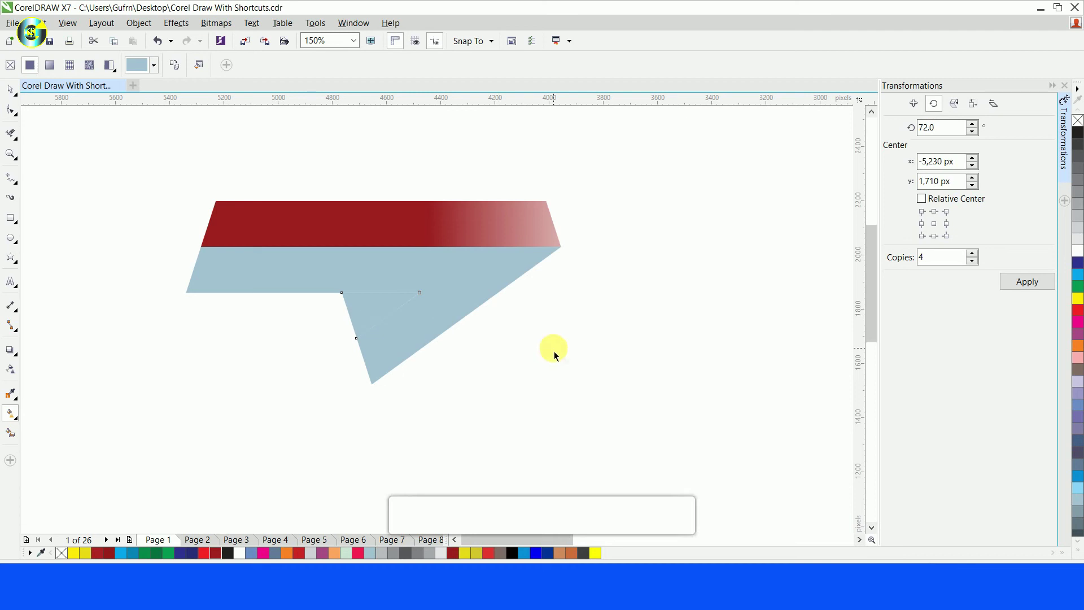
pyautogui.hotkey('ctrl', 'r')
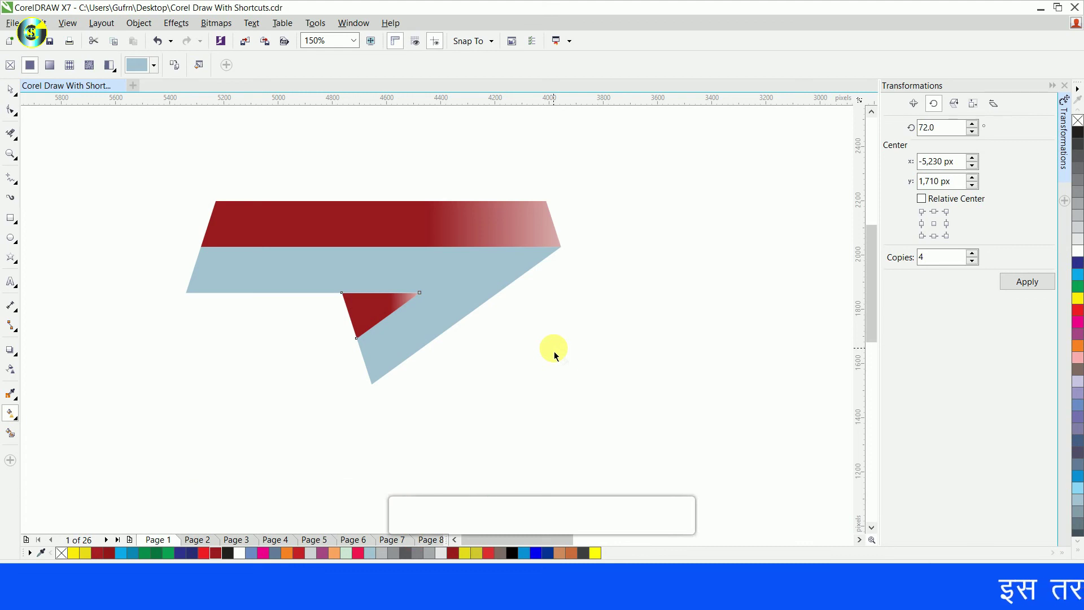
pyautogui.click(400, 271)
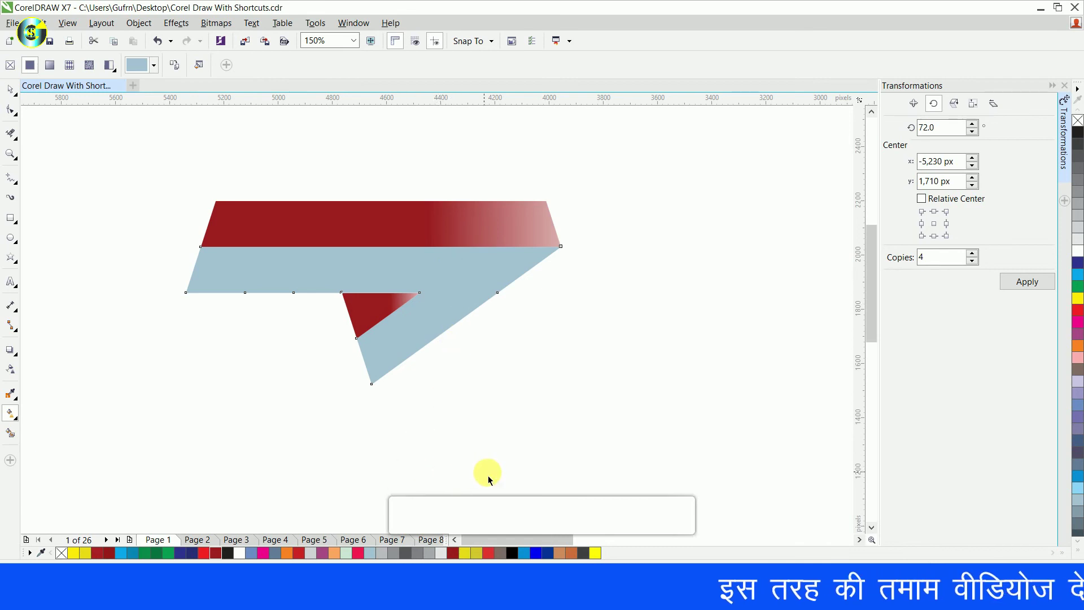
pyautogui.click(489, 553)
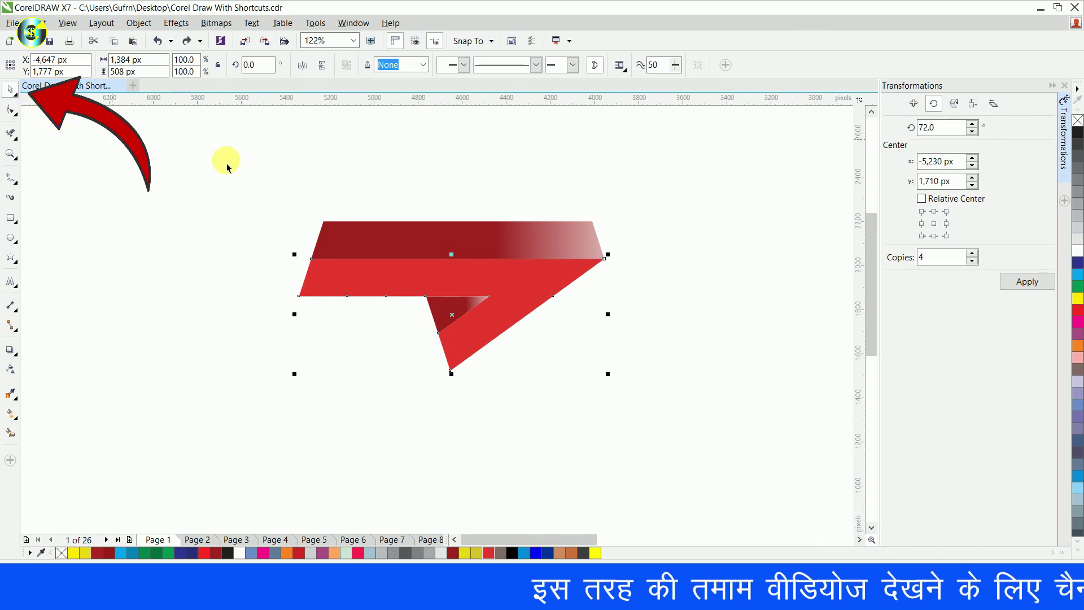
# Rotate the dark red gradient strip around the star's centre by 72° with 4 copies
pyautogui.click(450, 245)
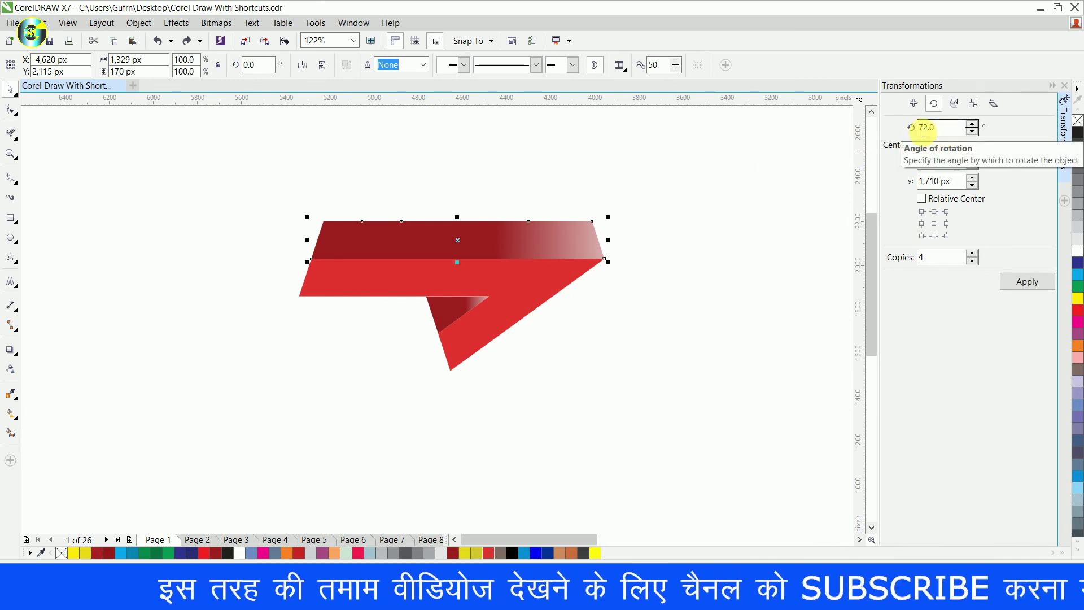
pyautogui.click(942, 258)
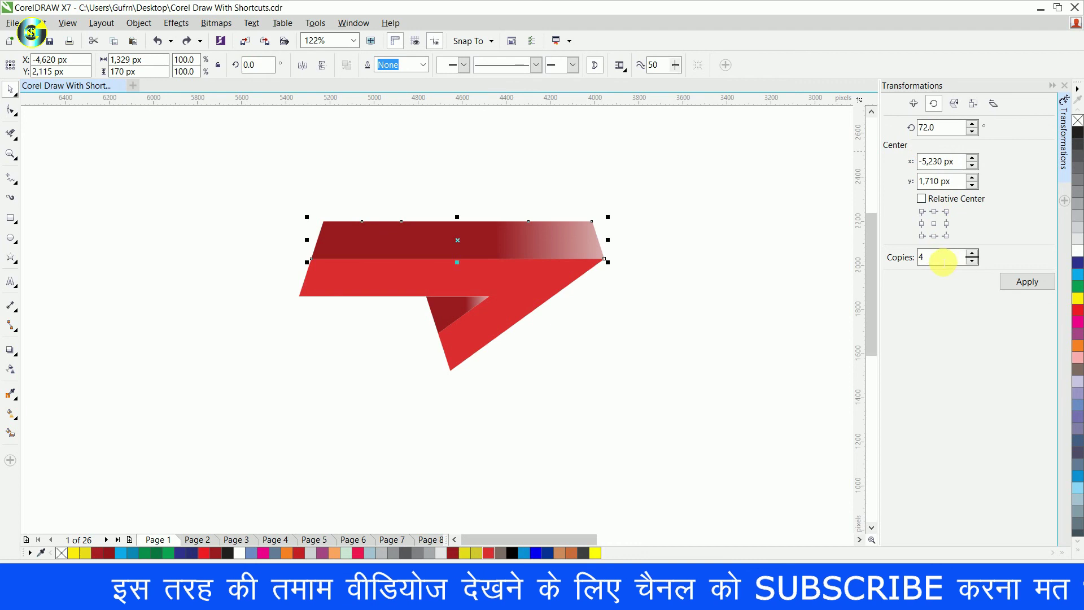
pyautogui.click(1020, 284)
# Rotate the bright red shape and the small dark triangle around the star's centre by 72° with 4 copies each
pyautogui.scroll(-3, 727, 358)
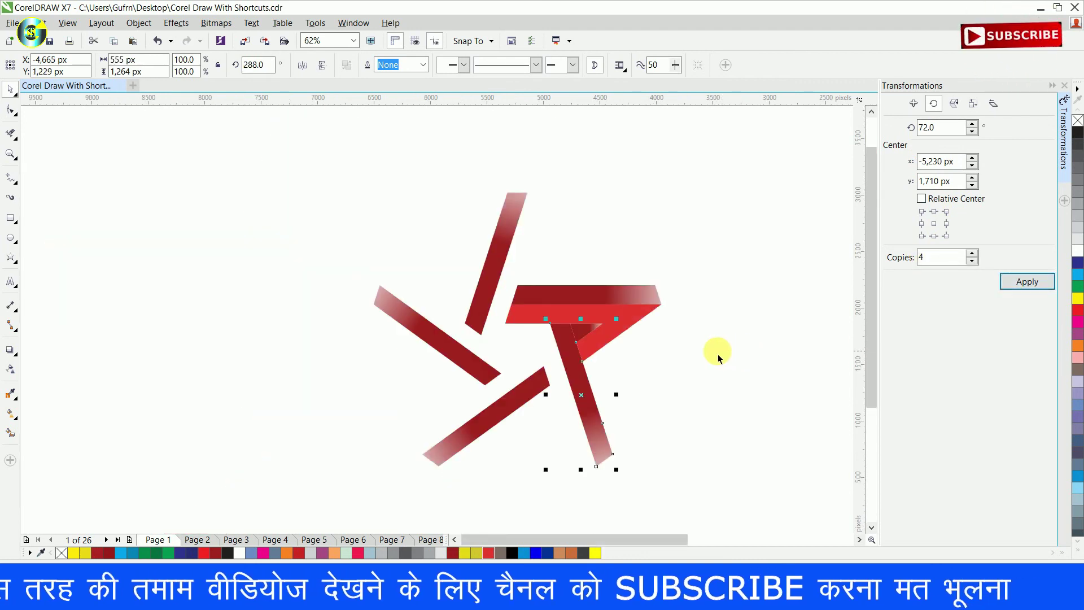
pyautogui.click(643, 321)
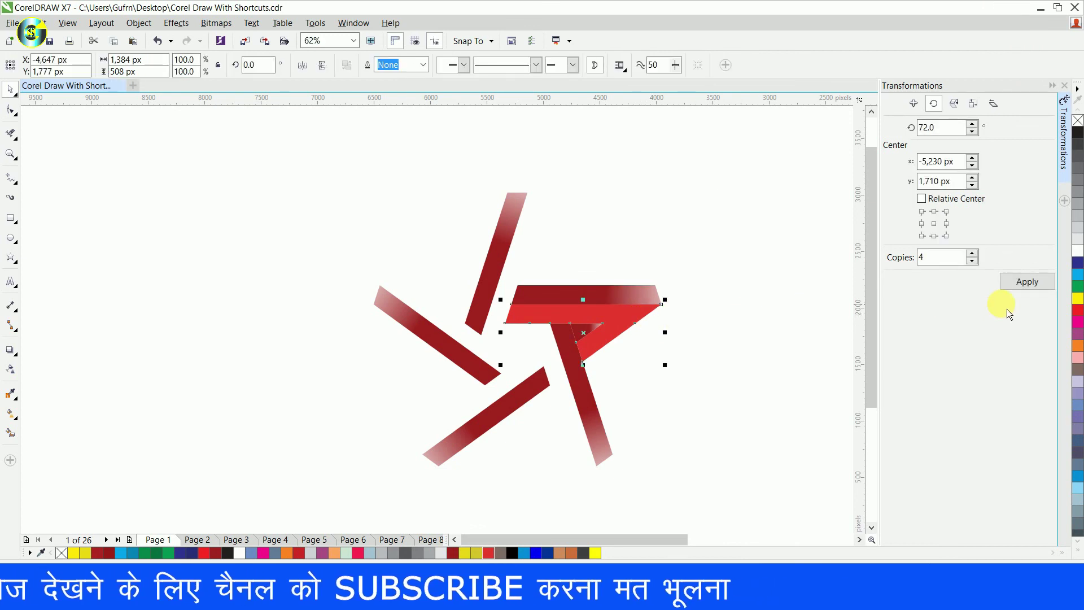
pyautogui.click(1028, 282)
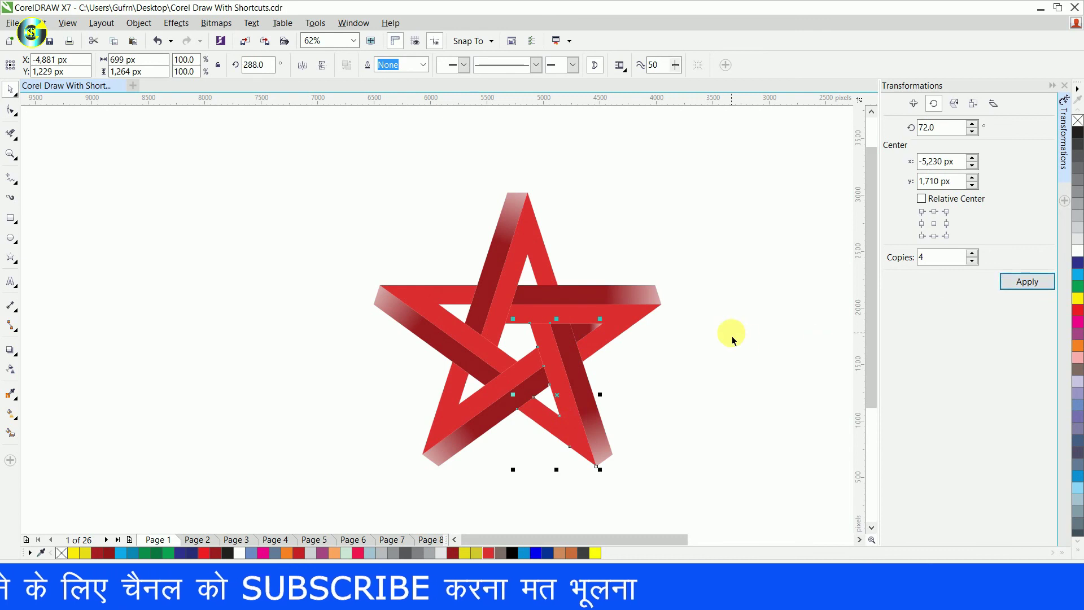
pyautogui.click(583, 332)
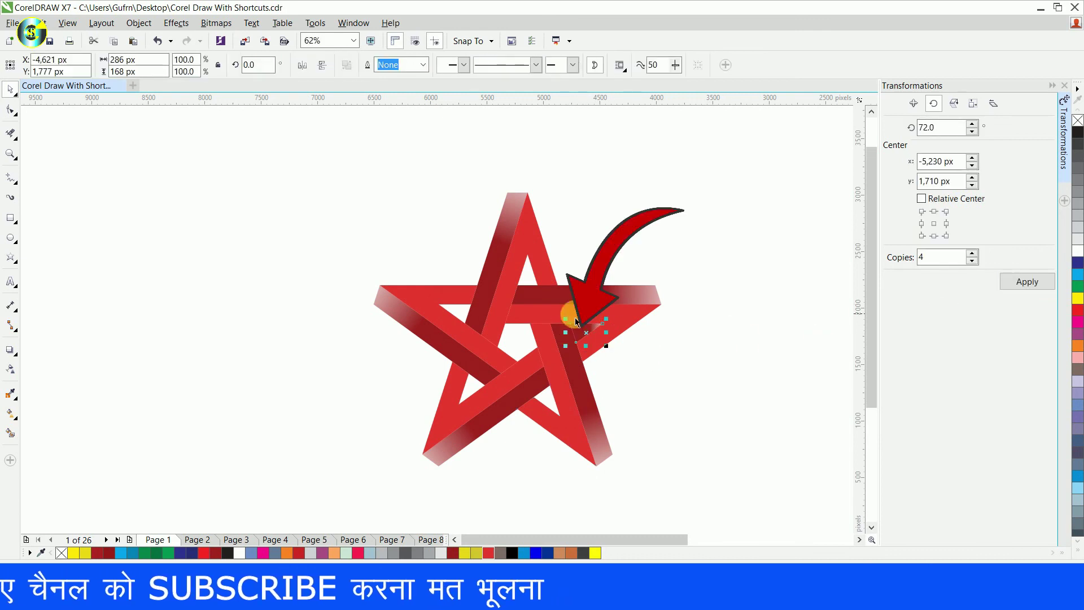
pyautogui.click(1025, 295)
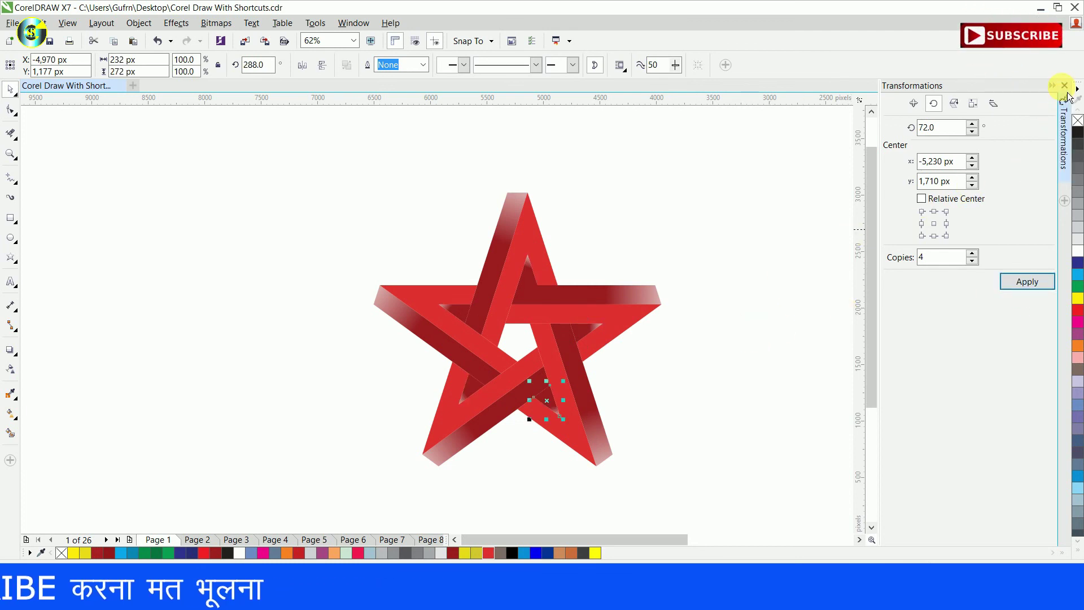
# Close the Transformations docker, deselect everything and preview the finished star full screen
pyautogui.click(1065, 86)
pyautogui.click(791, 295)
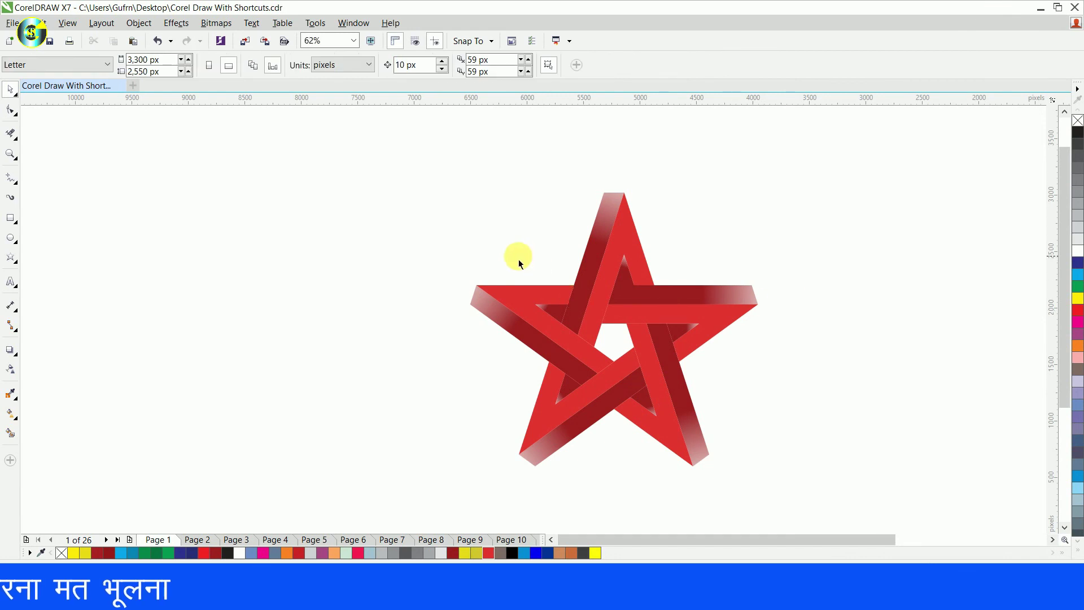
pyautogui.press('F4')
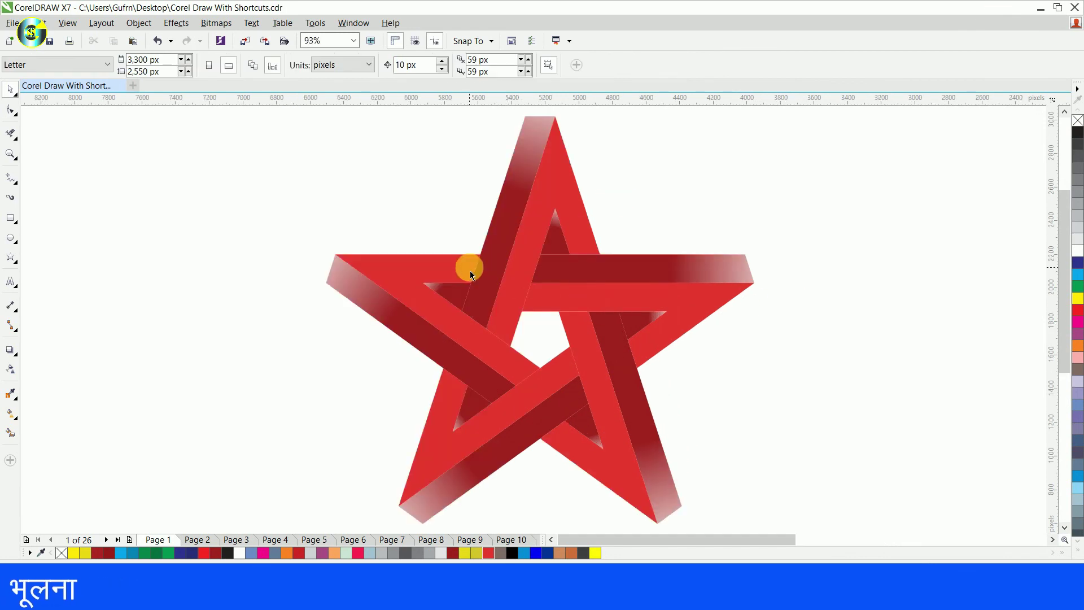
pyautogui.press('F9')
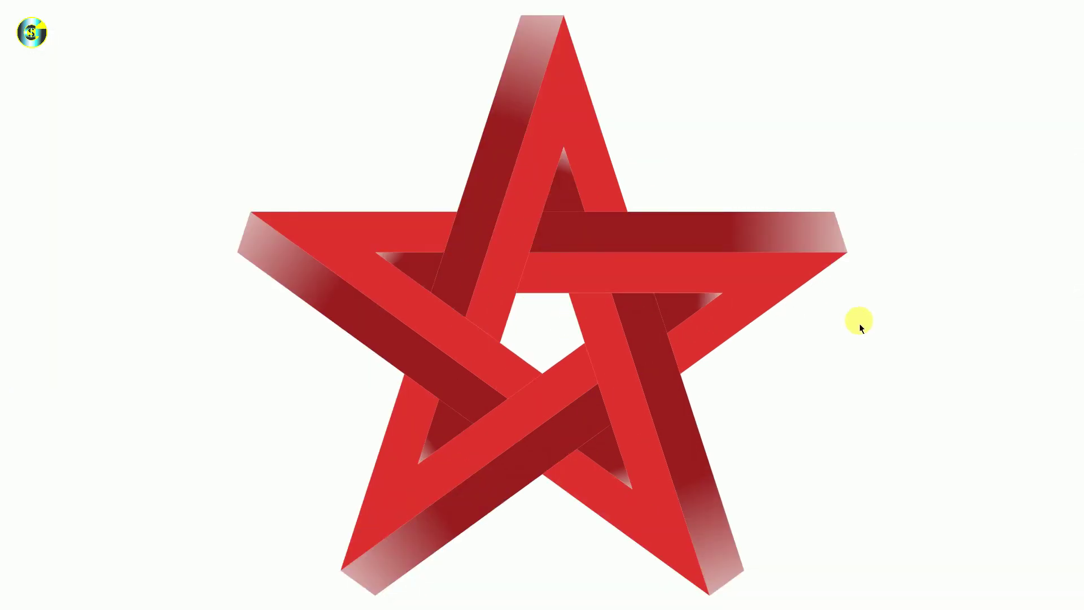